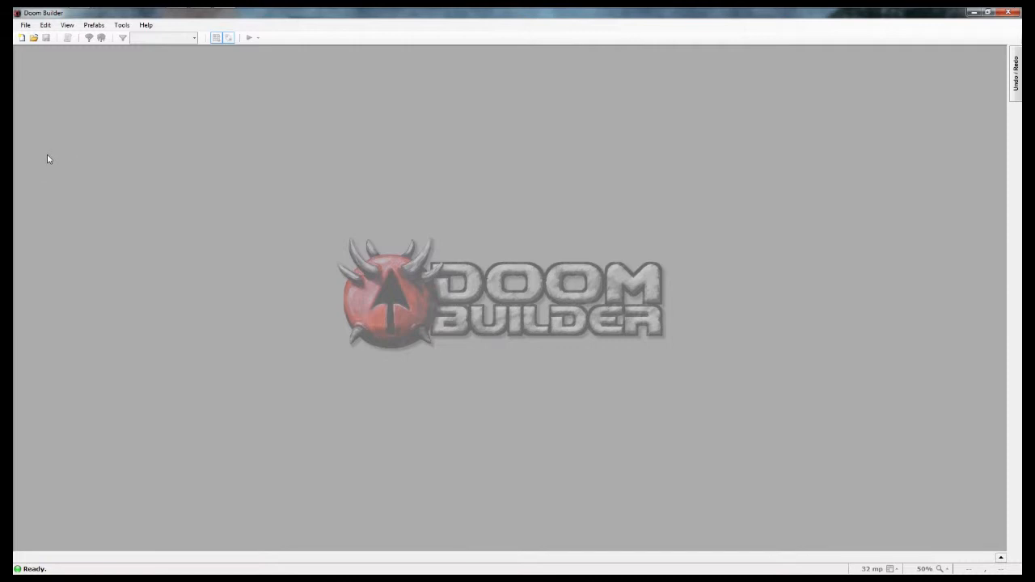
left_click(23, 26)
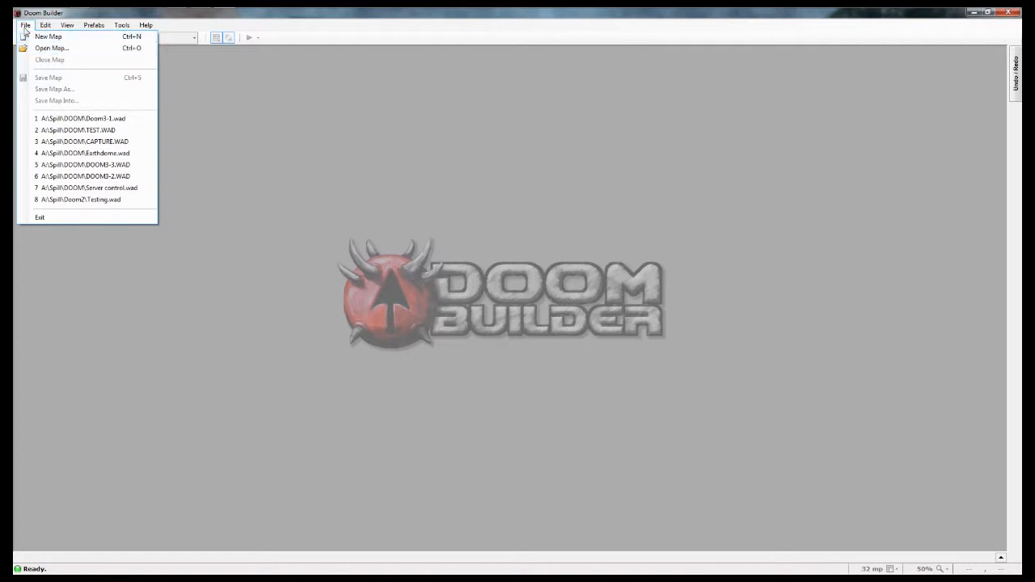
left_click(26, 37)
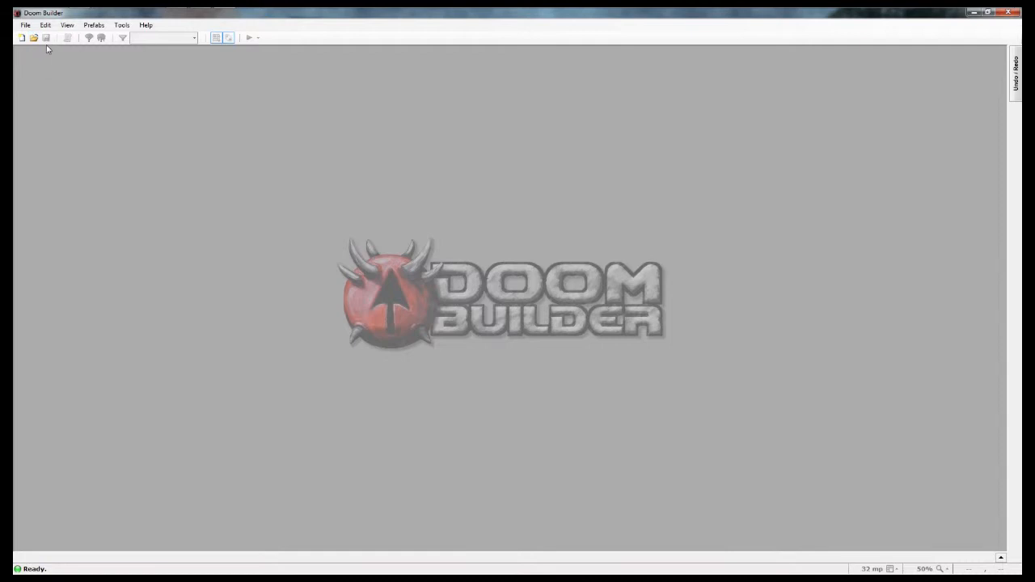
left_click(25, 25)
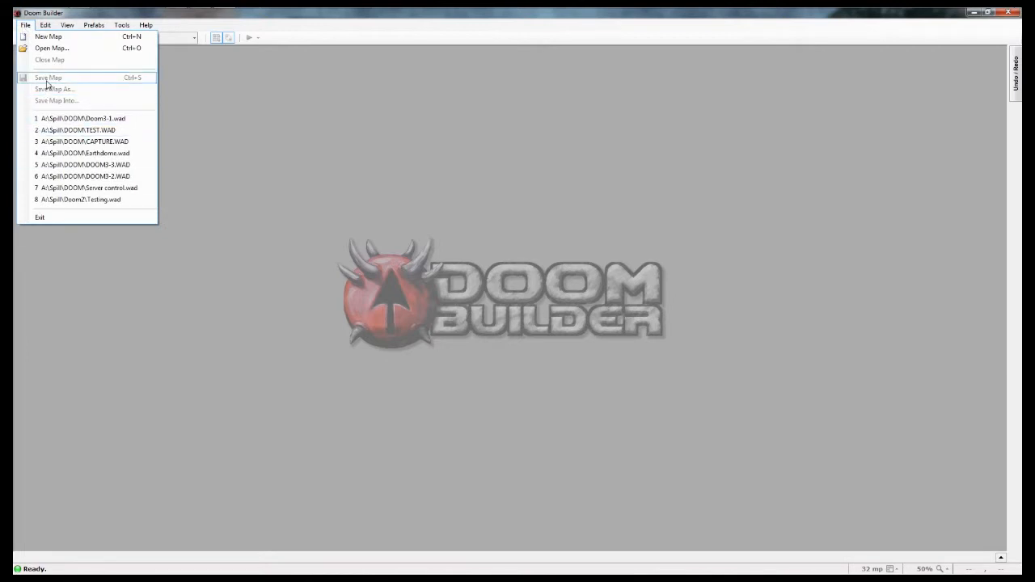
left_click(69, 363)
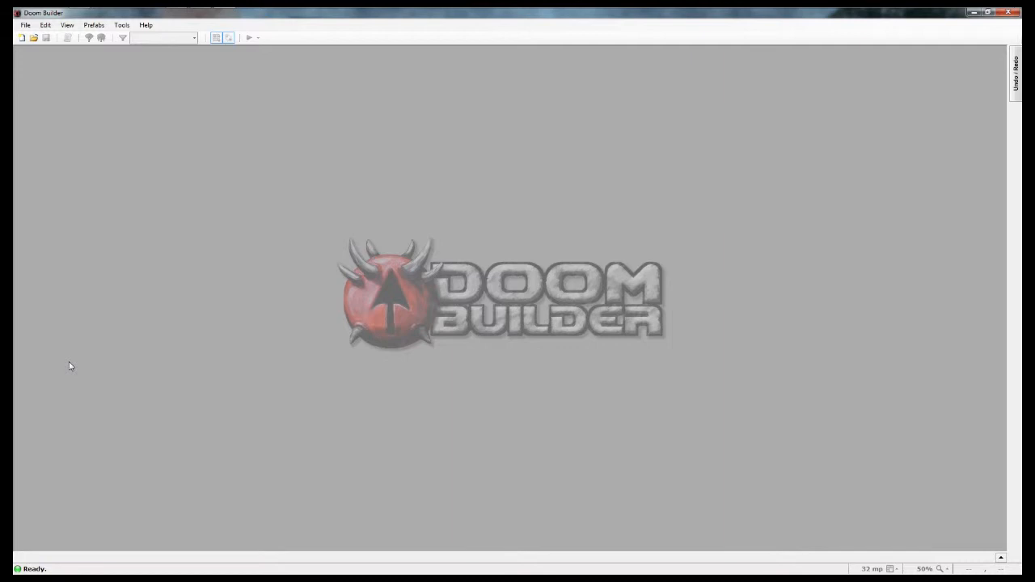
key("ctrl+n")
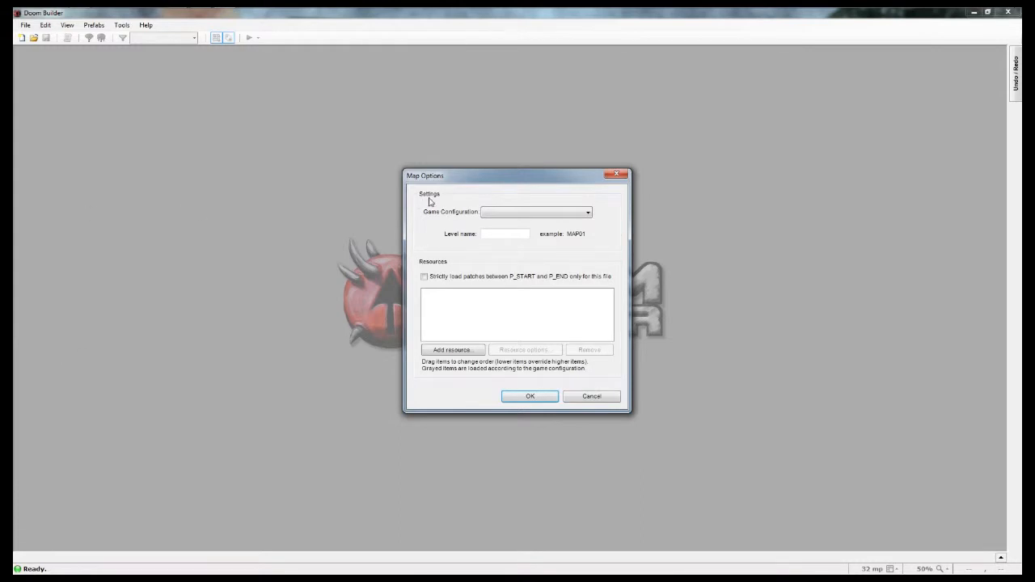
left_click(618, 174)
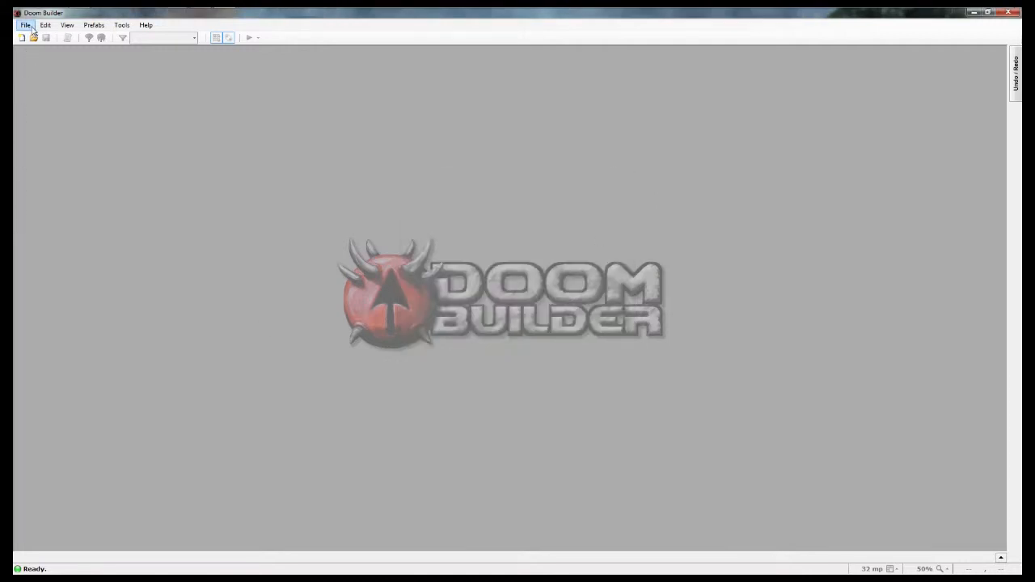
Step: Start a new map and choose Doom as its game configuration
left_click(26, 25)
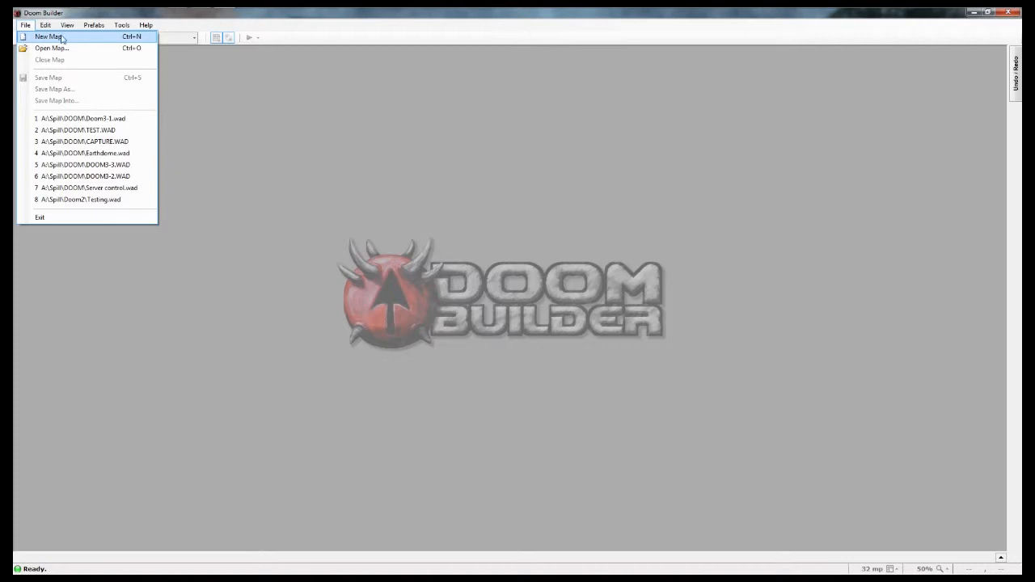
left_click(63, 39)
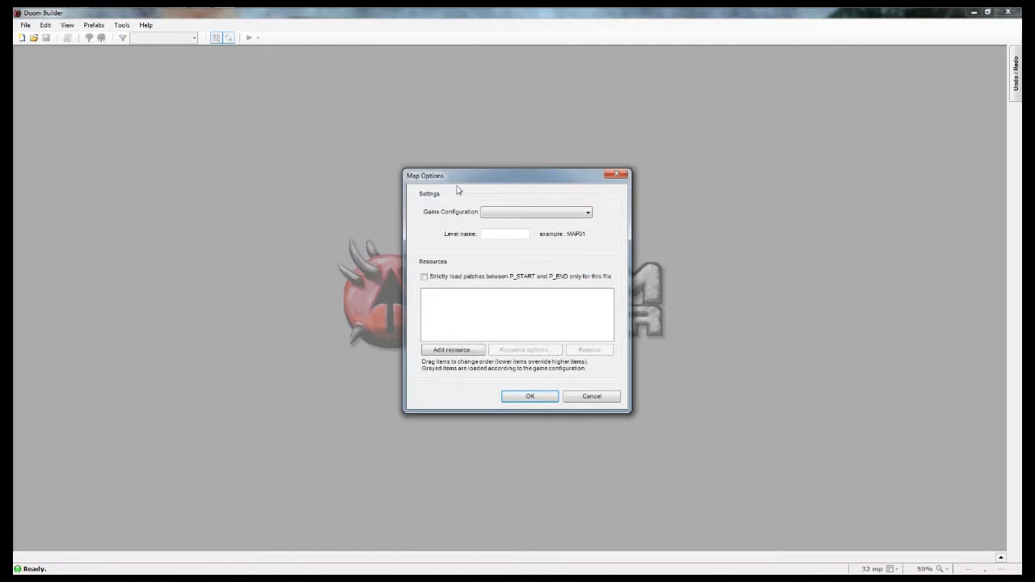
left_click_drag(464, 178, 306, 179)
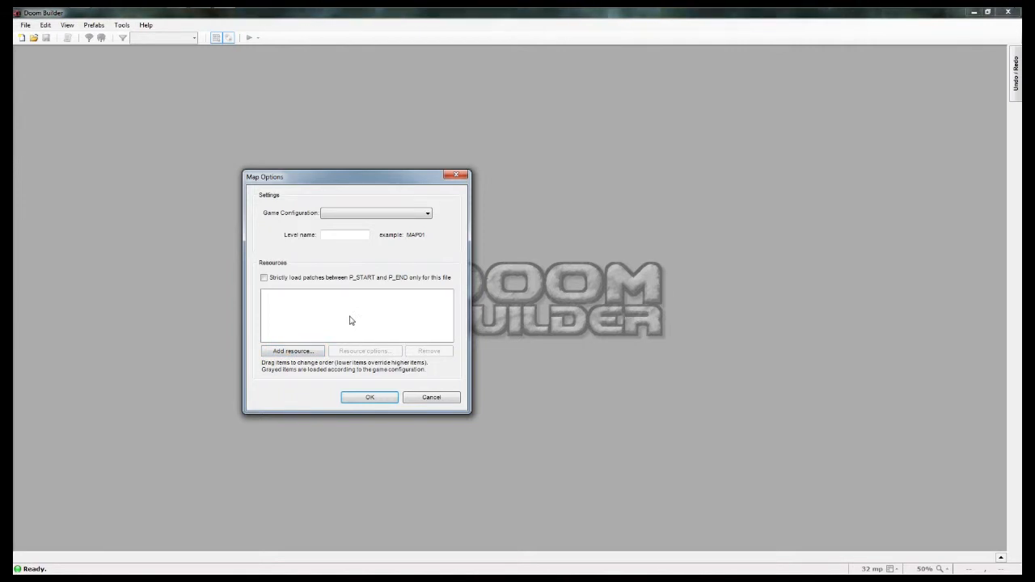
left_click(328, 215)
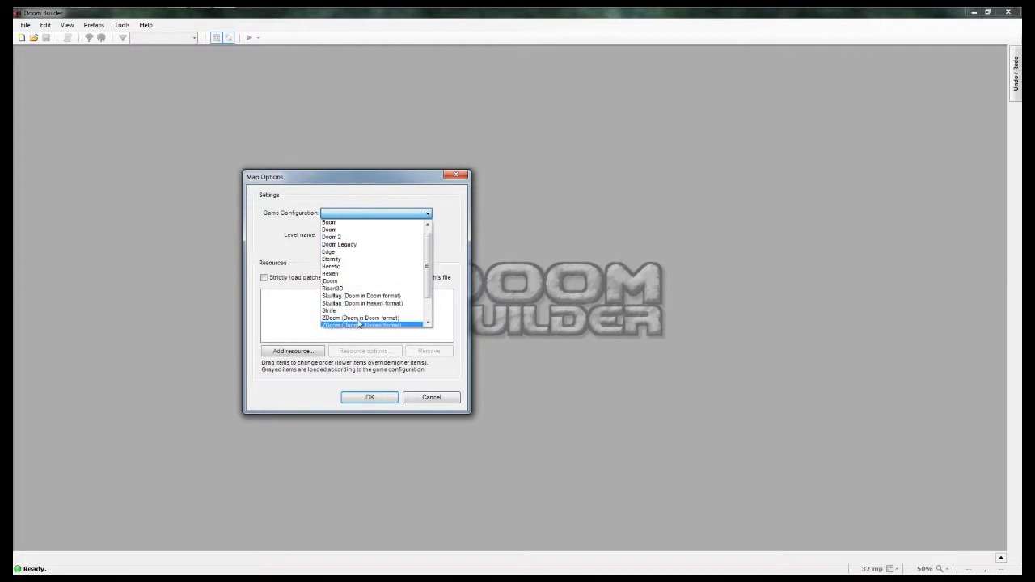
scroll(352, 307, "down", 1)
scroll(392, 288, "up", 1)
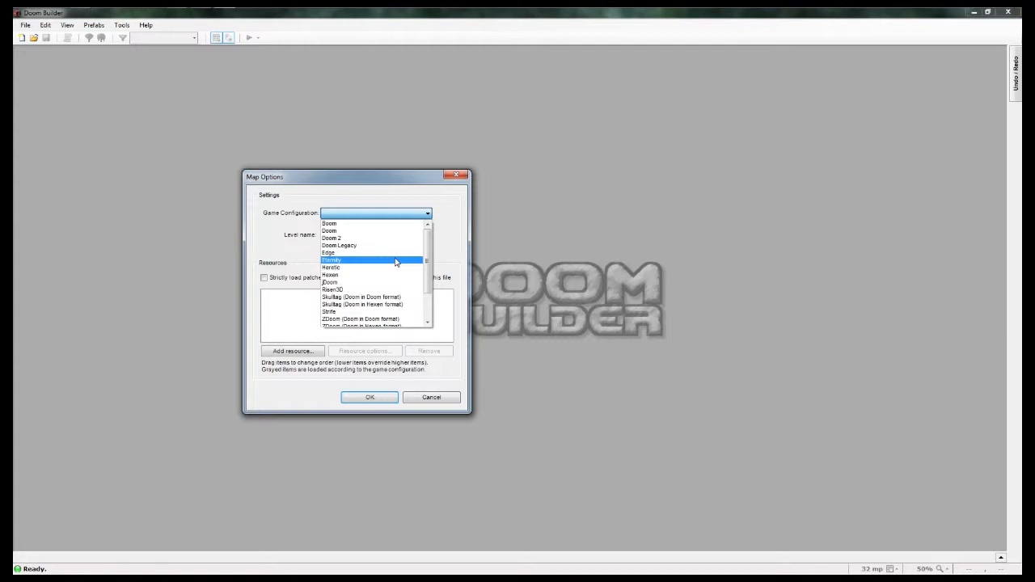
left_click(350, 233)
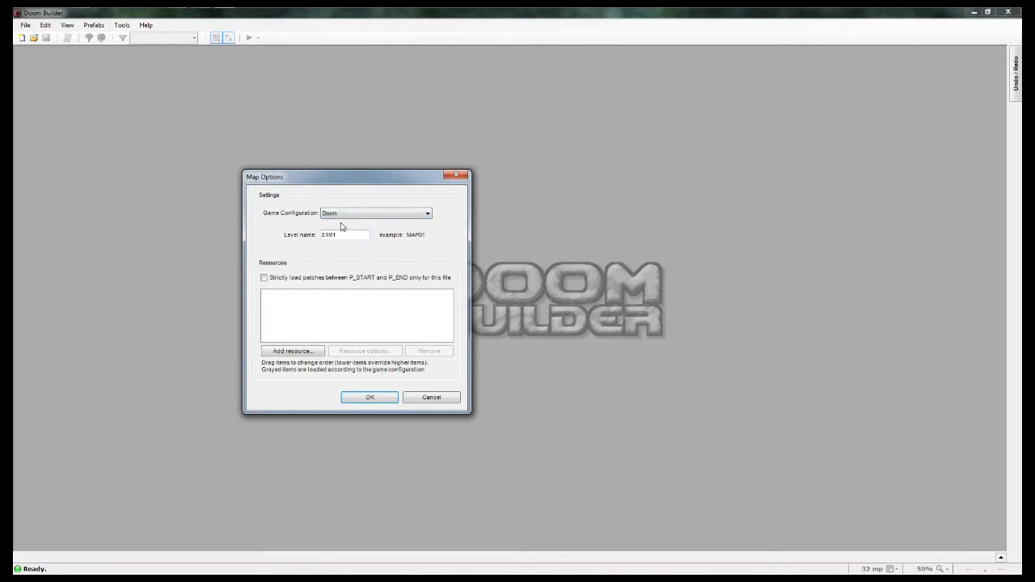
left_click(339, 215)
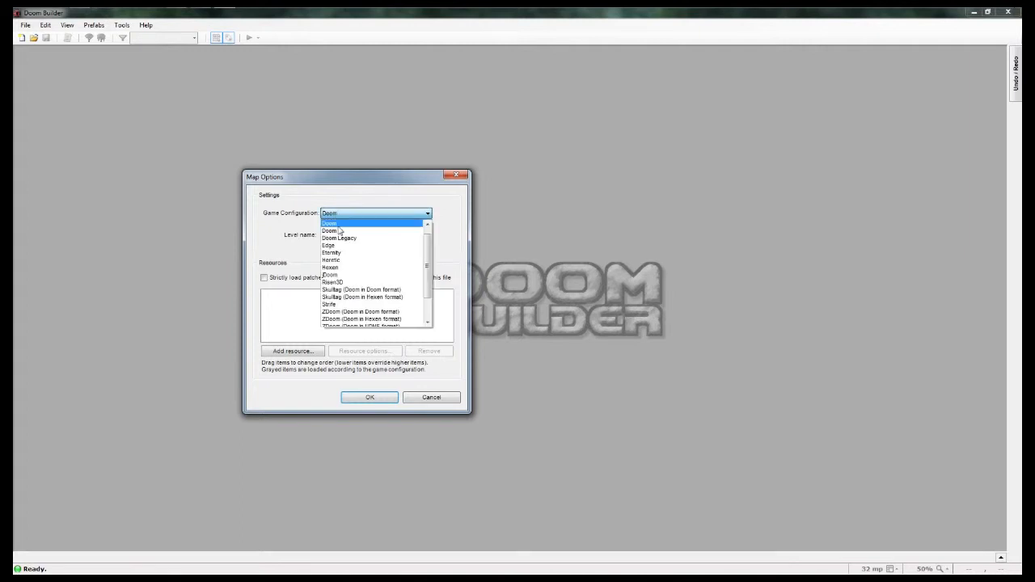
left_click(340, 216)
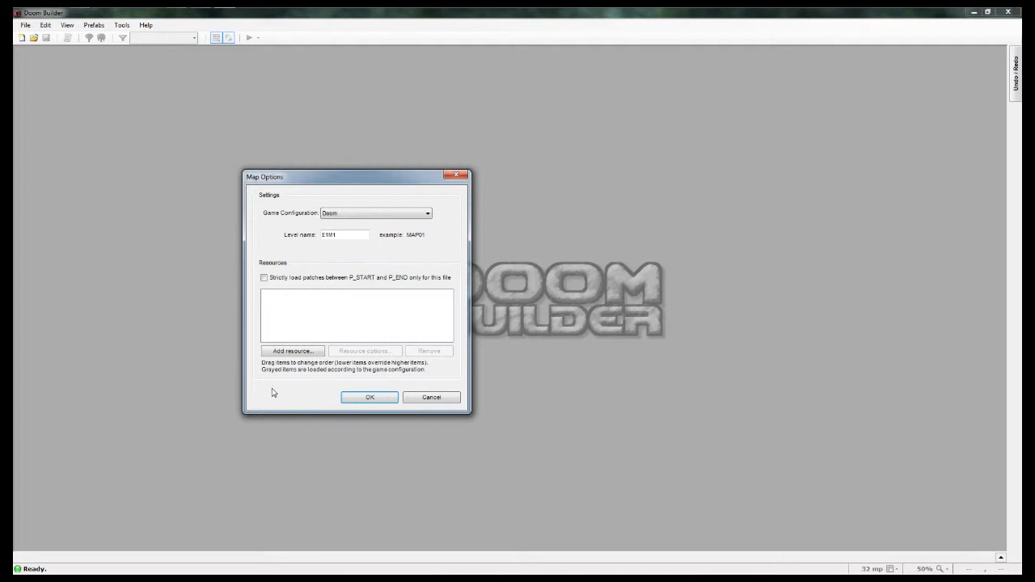
Step: Add DOOM.wad from the DOOM folder as a WAD file resource and create the map
left_click(304, 351)
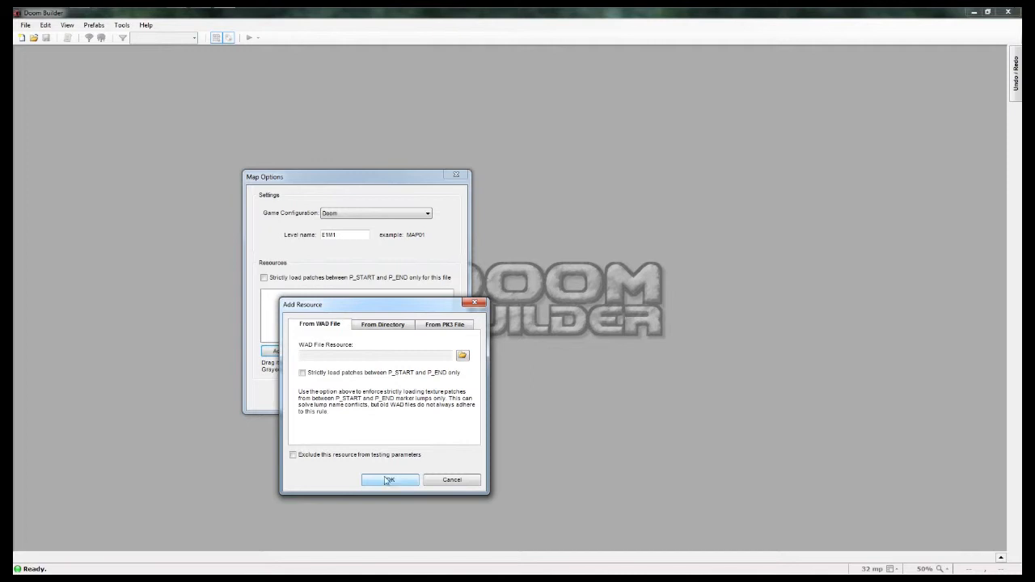
left_click(462, 357)
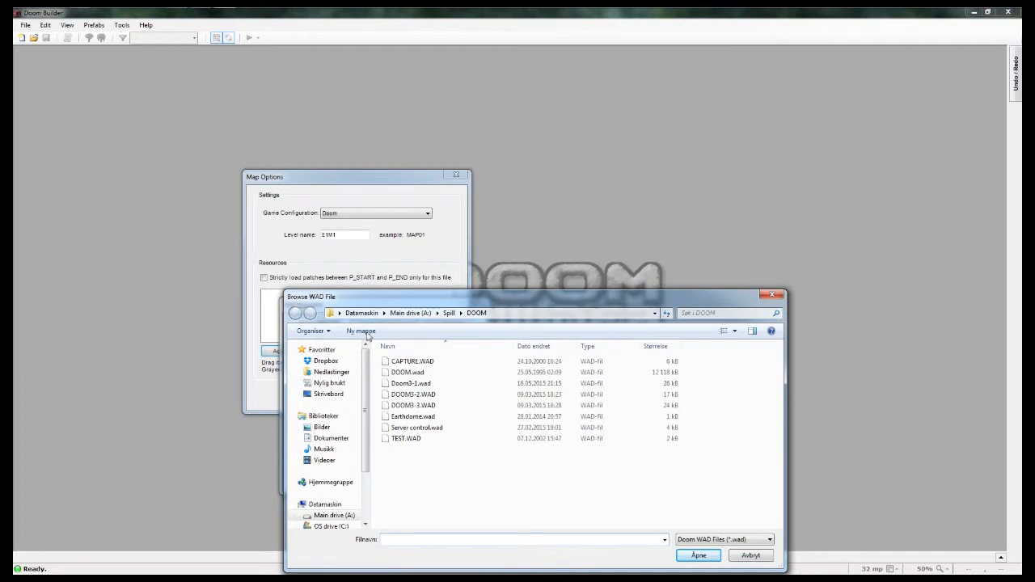
left_click(406, 375)
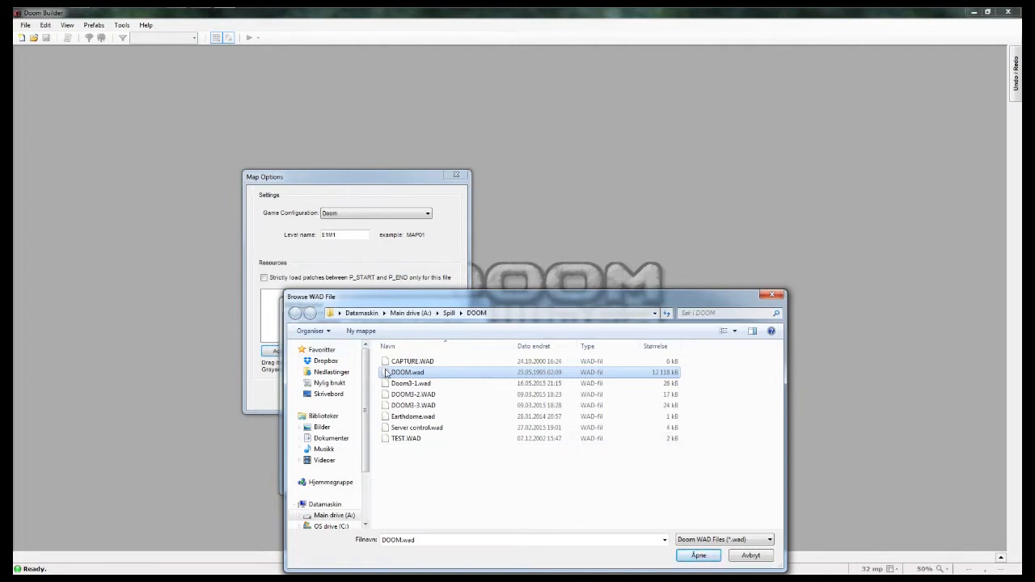
left_click(699, 556)
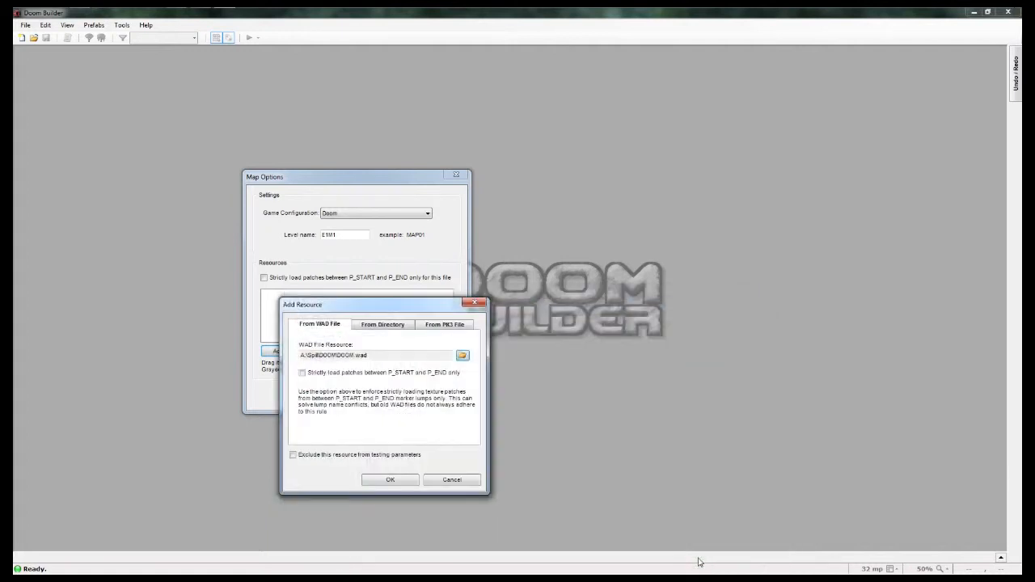
left_click(391, 481)
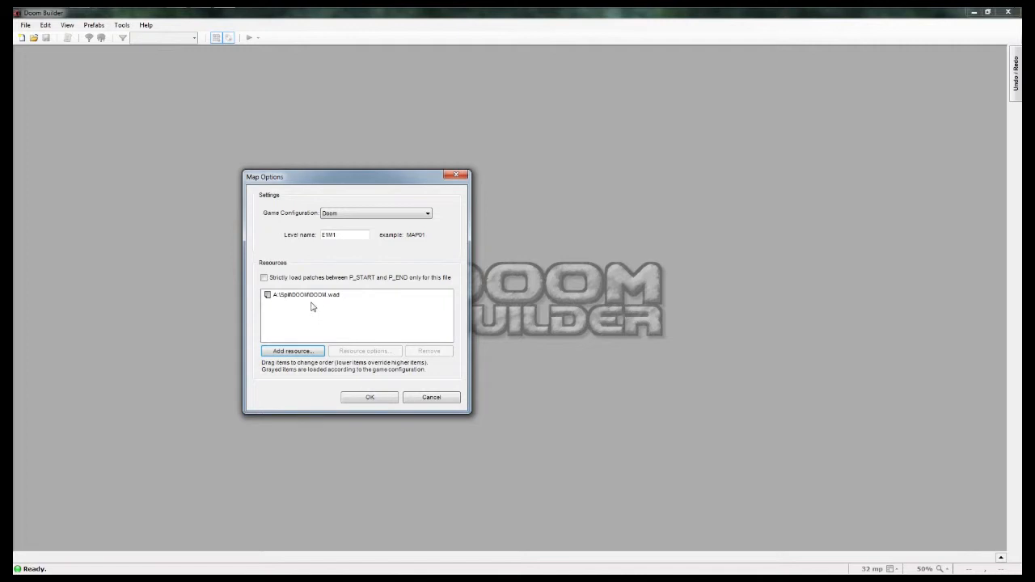
left_click(358, 398)
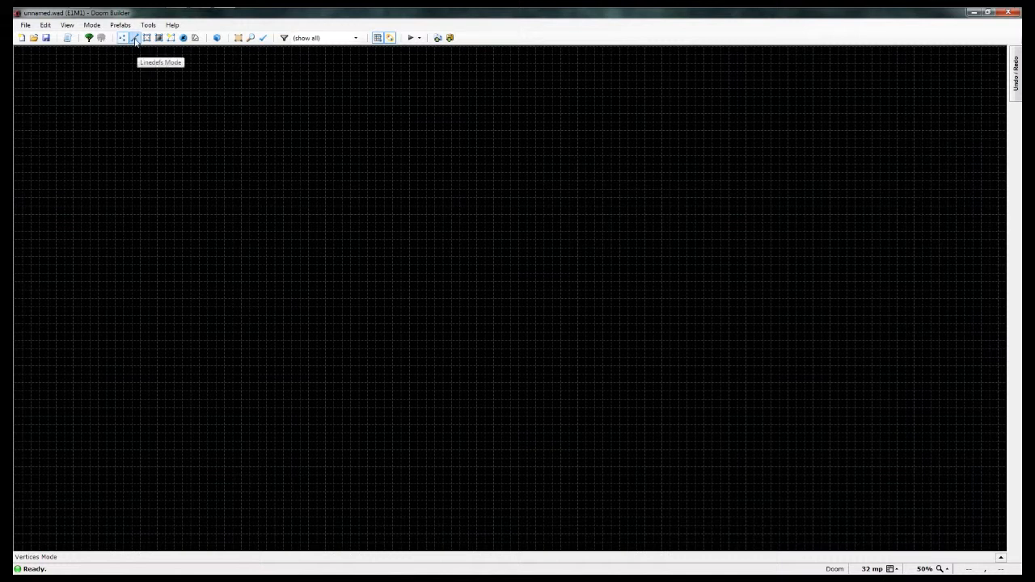
Step: Go through the Linedefs, Sectors, Brightness and Make Sectors modes, ending in Things mode
left_click(135, 40)
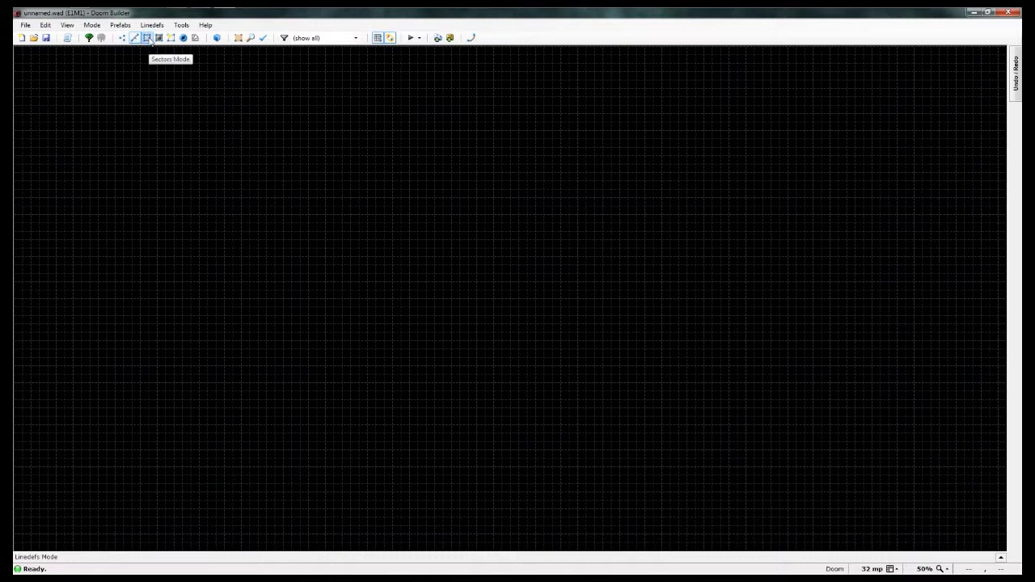
left_click(147, 38)
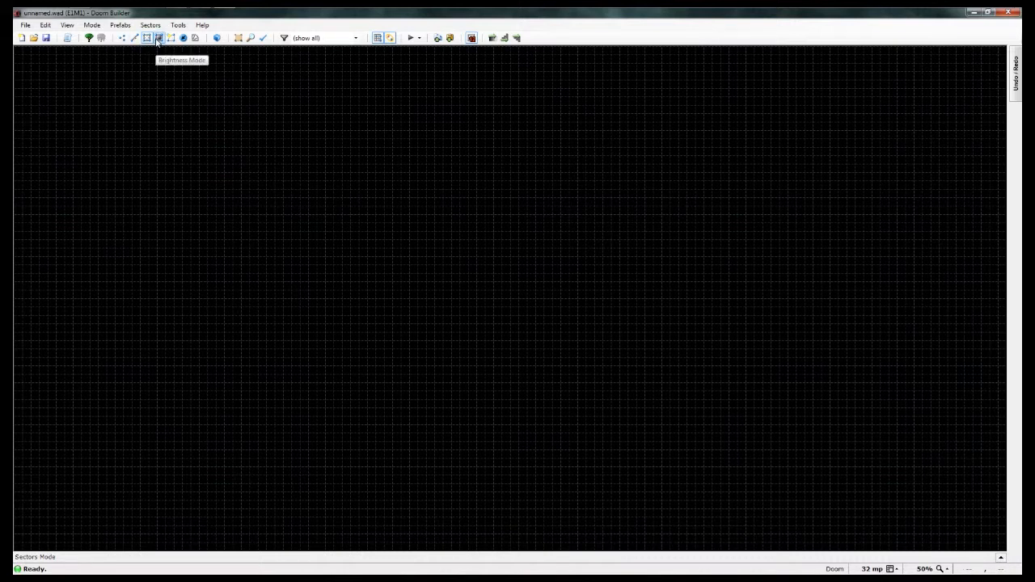
left_click(158, 38)
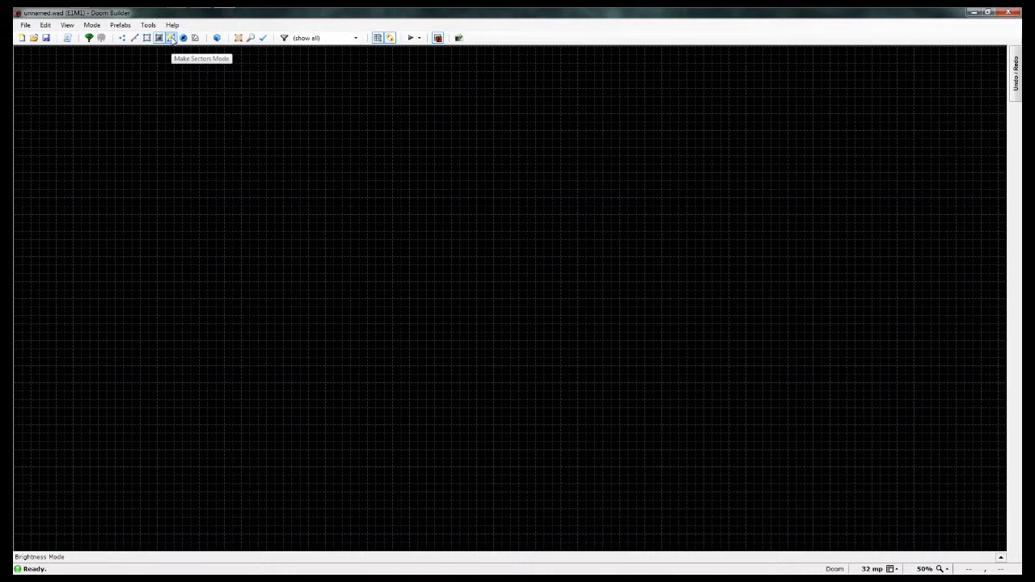
left_click(172, 39)
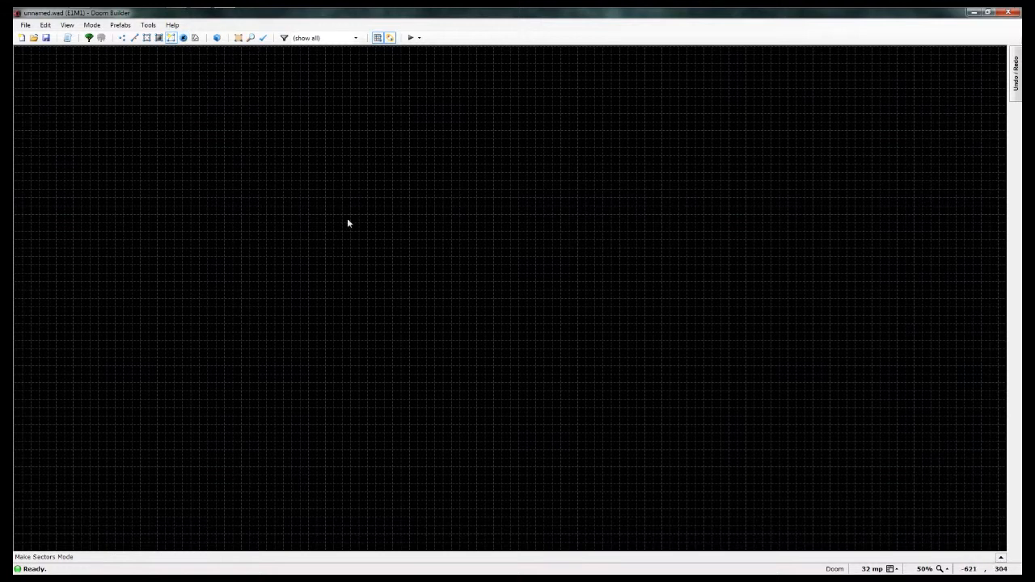
left_click(184, 38)
Step: Check the custom grid setup and accept it without changing any setting
left_click(46, 27)
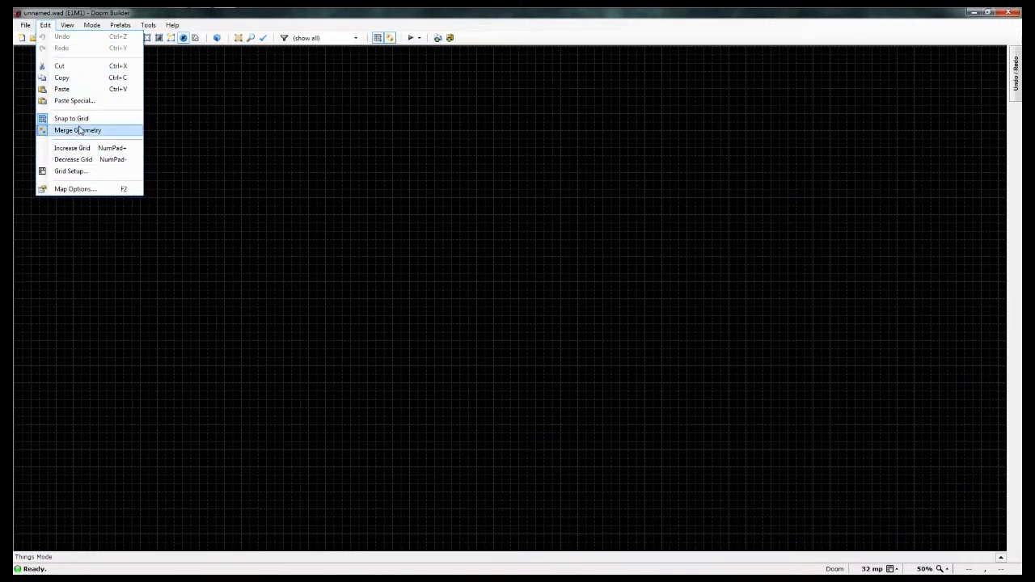
left_click(73, 173)
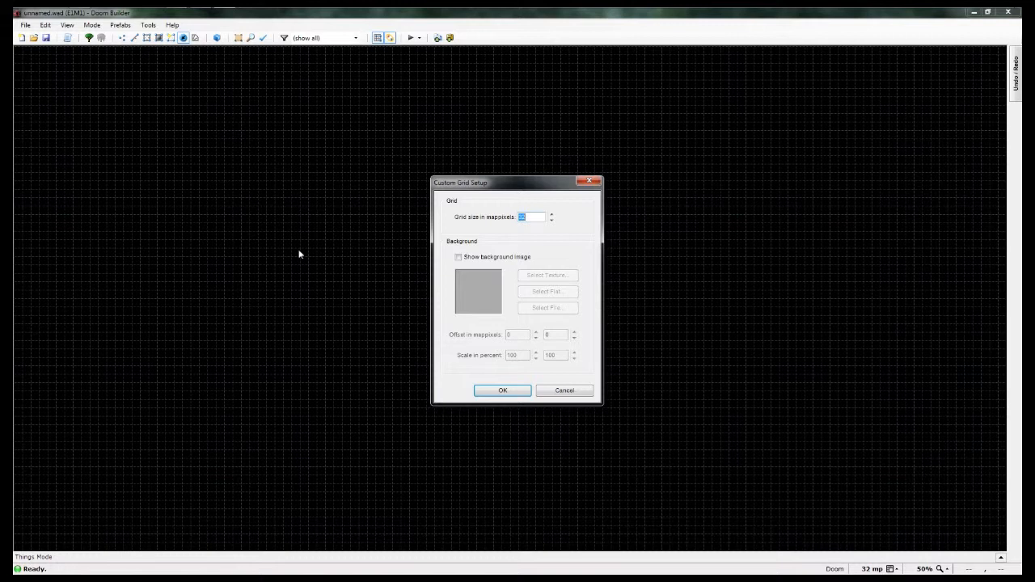
left_click(503, 391)
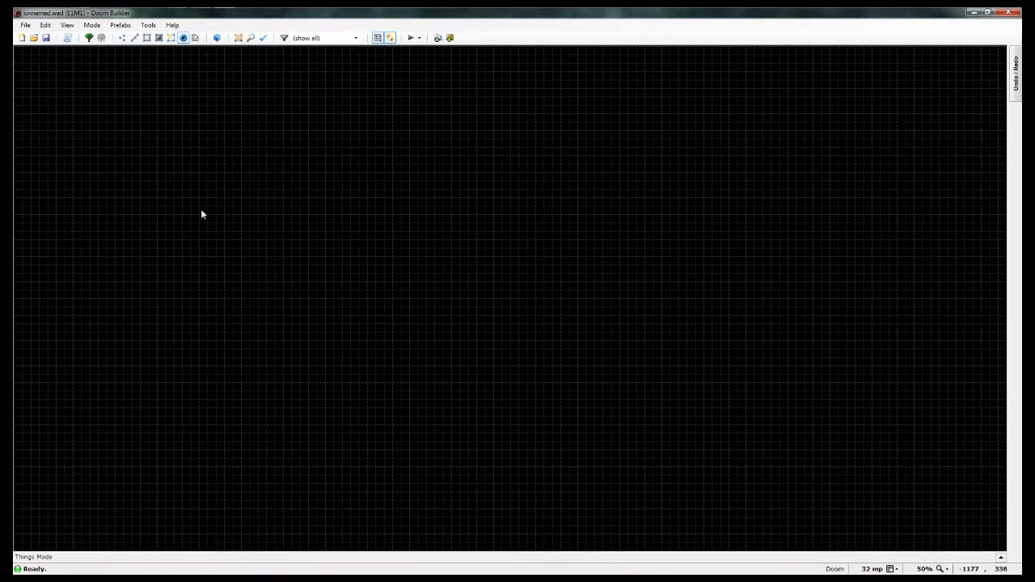
Step: Examine how the empty map's grid looks at different zoom levels
scroll(203, 213, "up", 5)
scroll(207, 216, "down", 6)
scroll(216, 220, "up", 3)
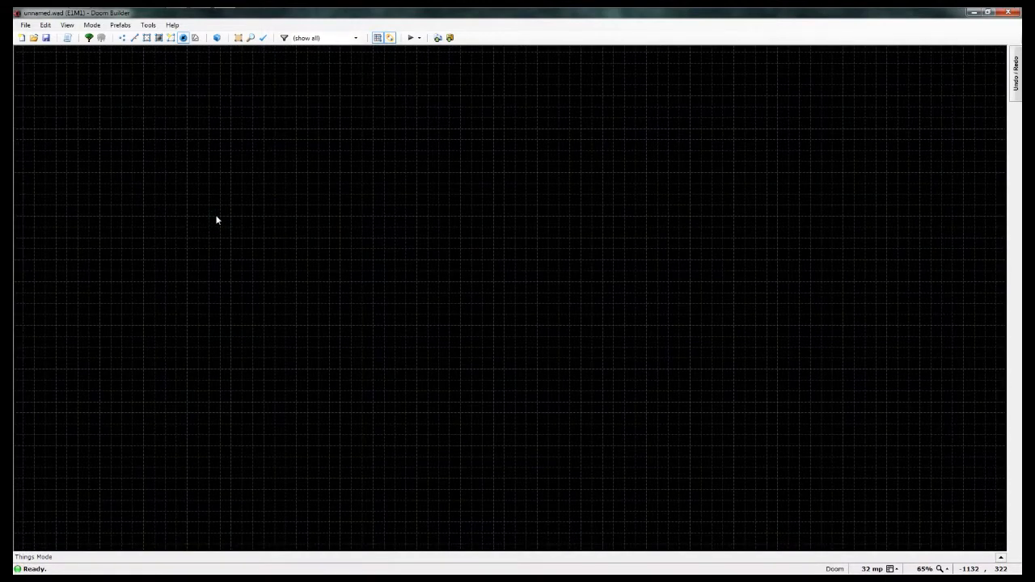
scroll(216, 220, "down", 5)
scroll(216, 219, "up", 6)
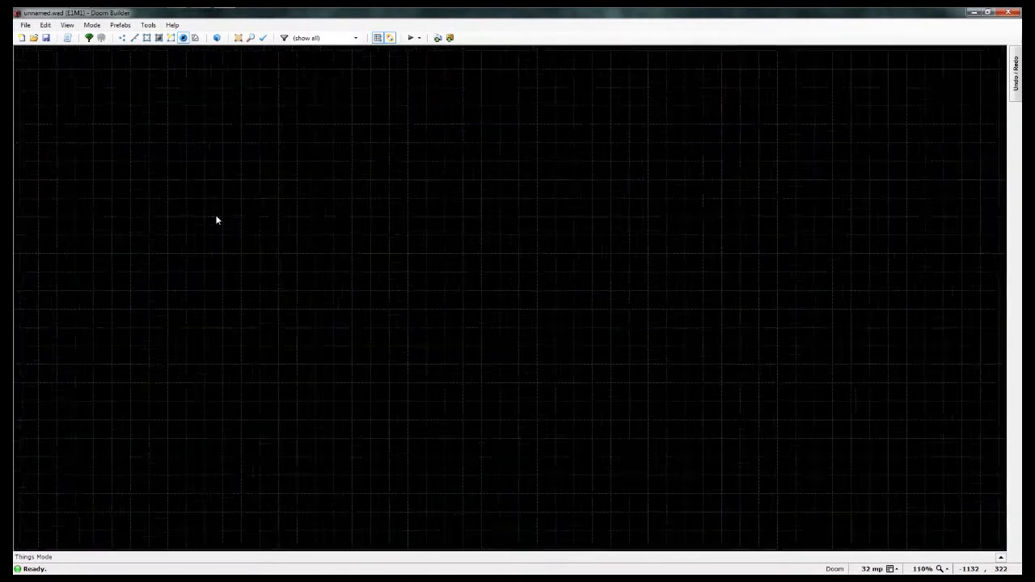
scroll(216, 219, "down", 5)
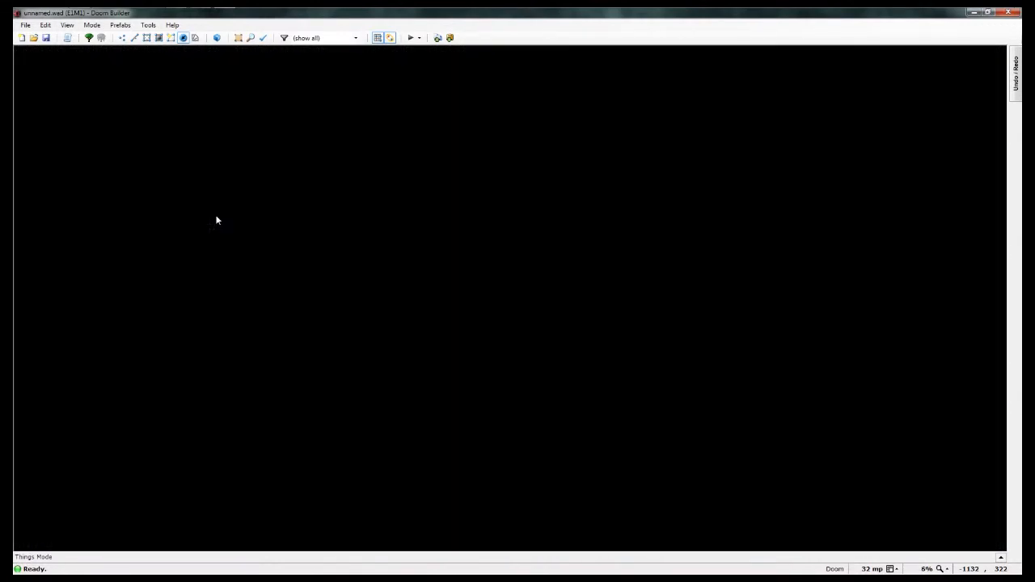
scroll(216, 220, "up", 7)
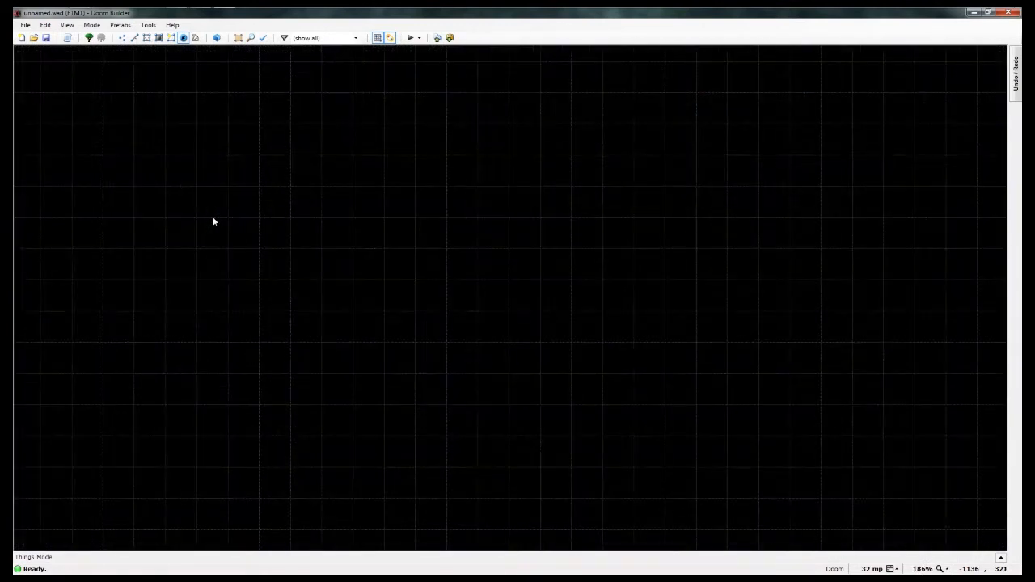
scroll(214, 221, "down", 1)
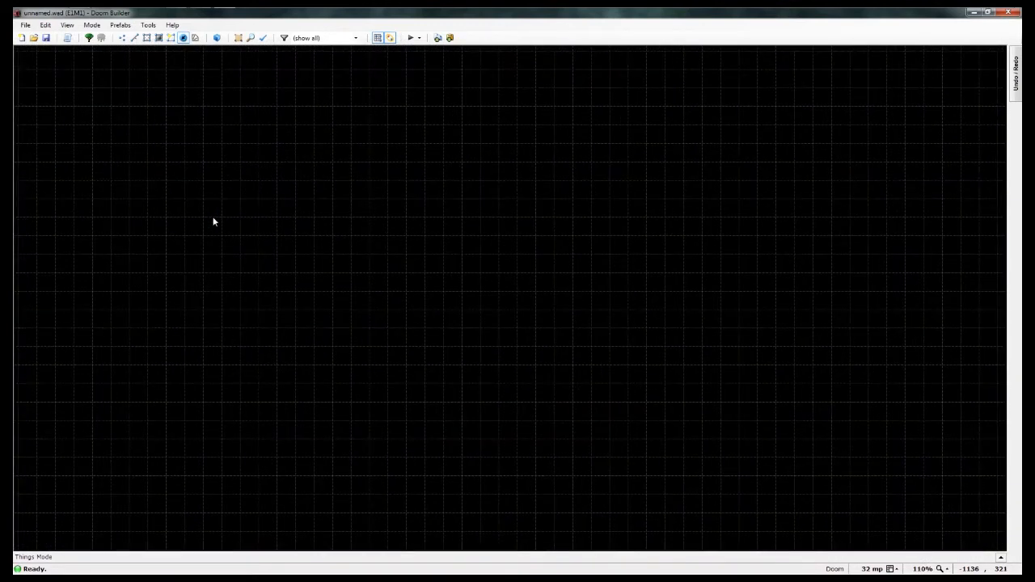
scroll(214, 221, "down", 1)
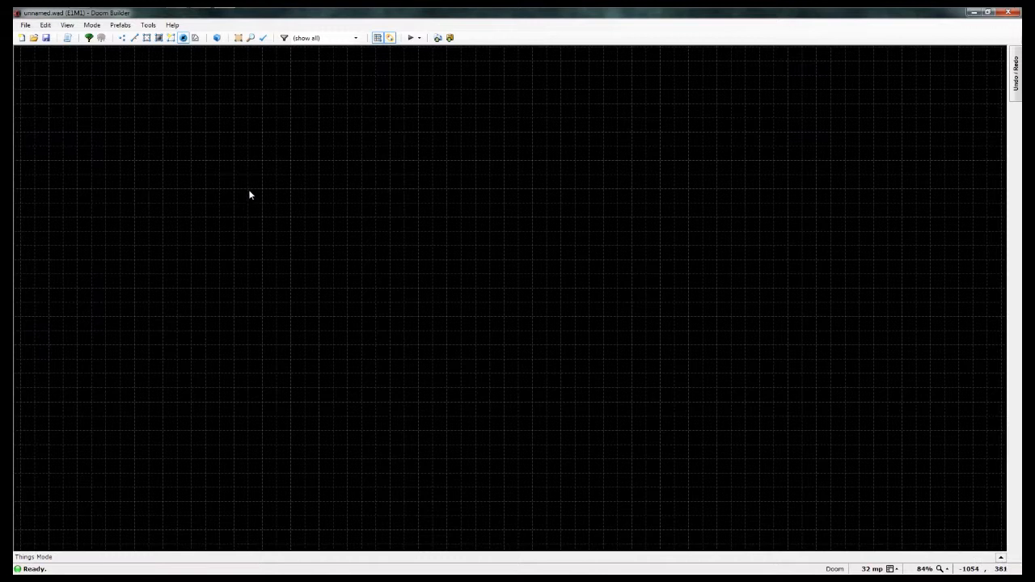
Step: Try stepping the grid size down and back up on the empty map
left_click(44, 26)
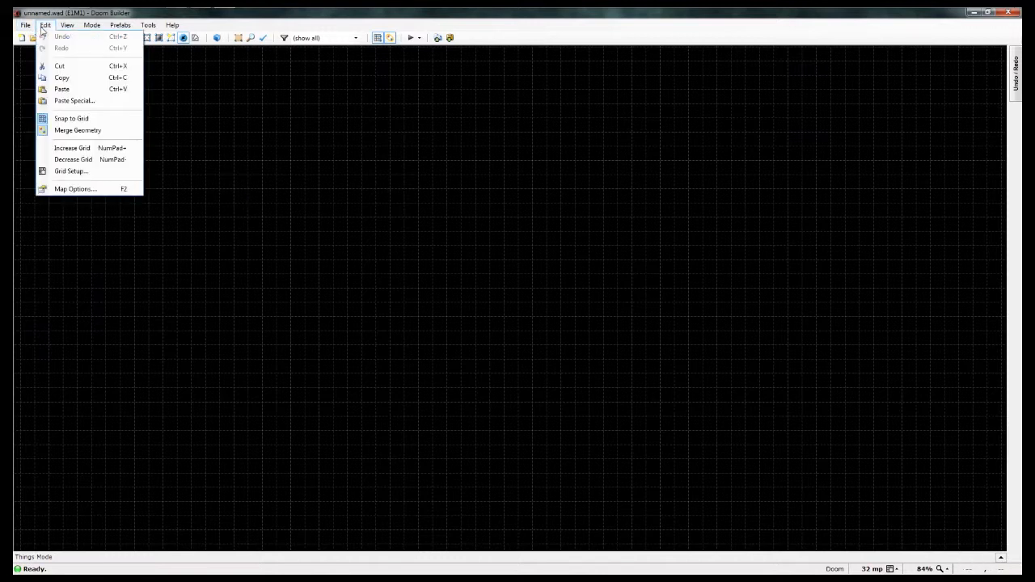
left_click(44, 26)
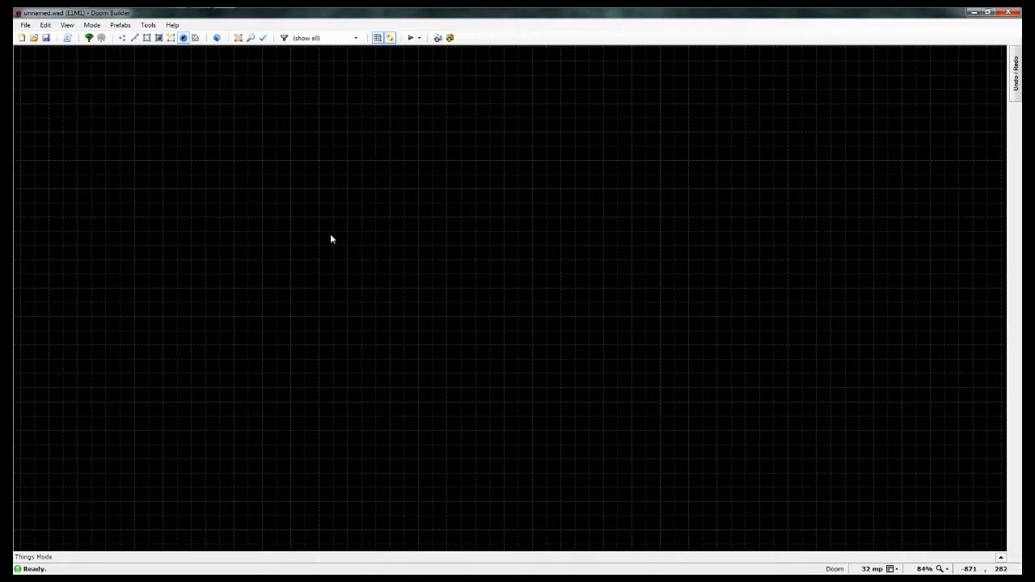
key("bracketleft")
key("bracketleft")
key("bracketright")
key("bracketleft")
key("bracketleft")
key("bracketright")
Step: Examine the key assignments for the classic modes and drawing actions in the Preferences, leaving them as they are
left_click(67, 25)
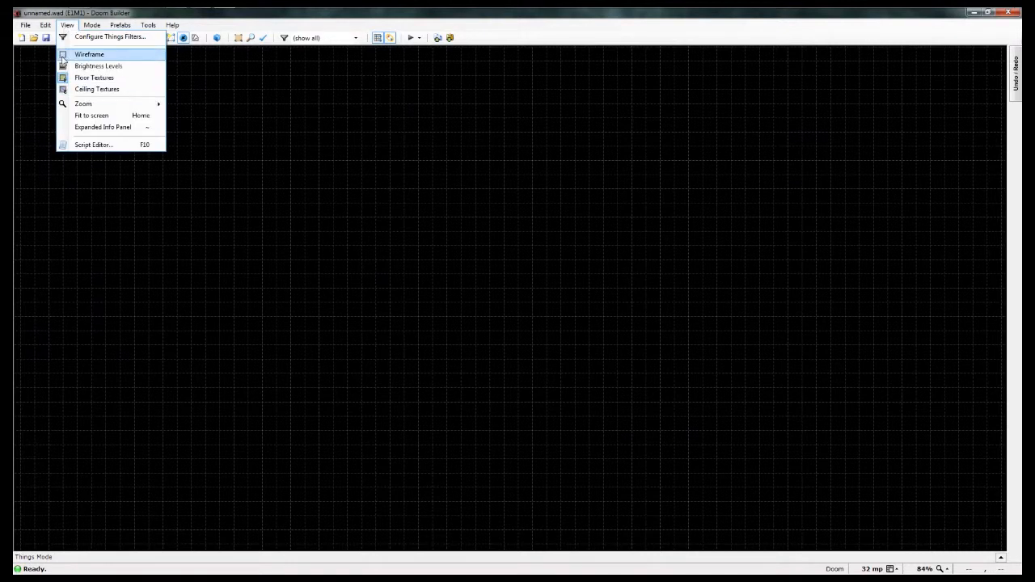
mouse_move(49, 28)
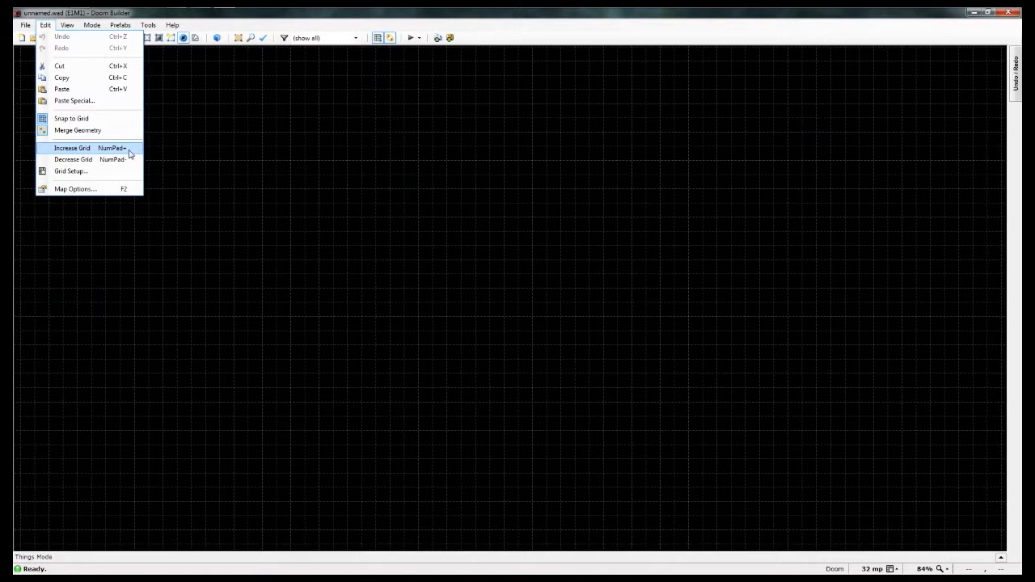
mouse_move(93, 26)
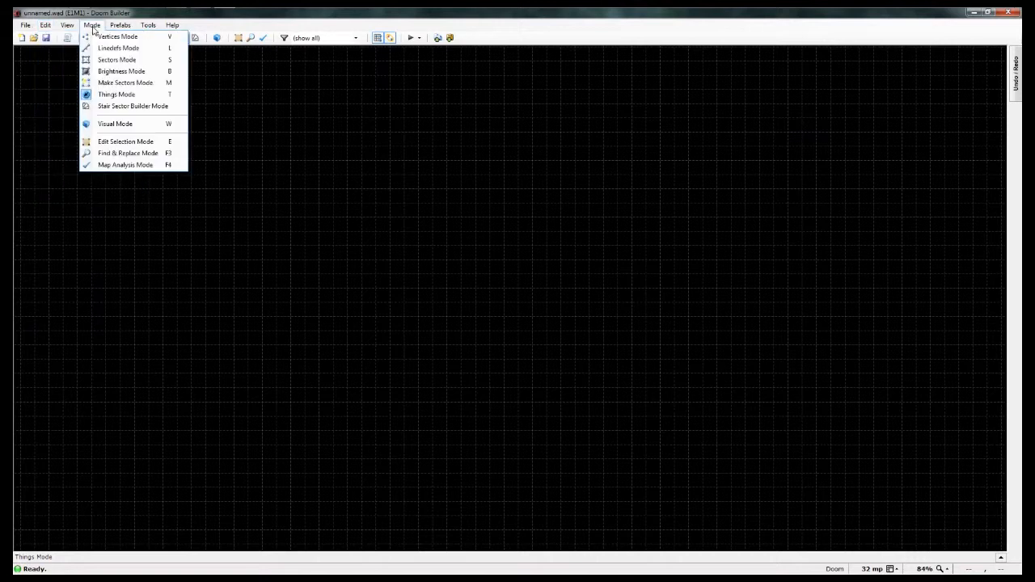
mouse_move(149, 25)
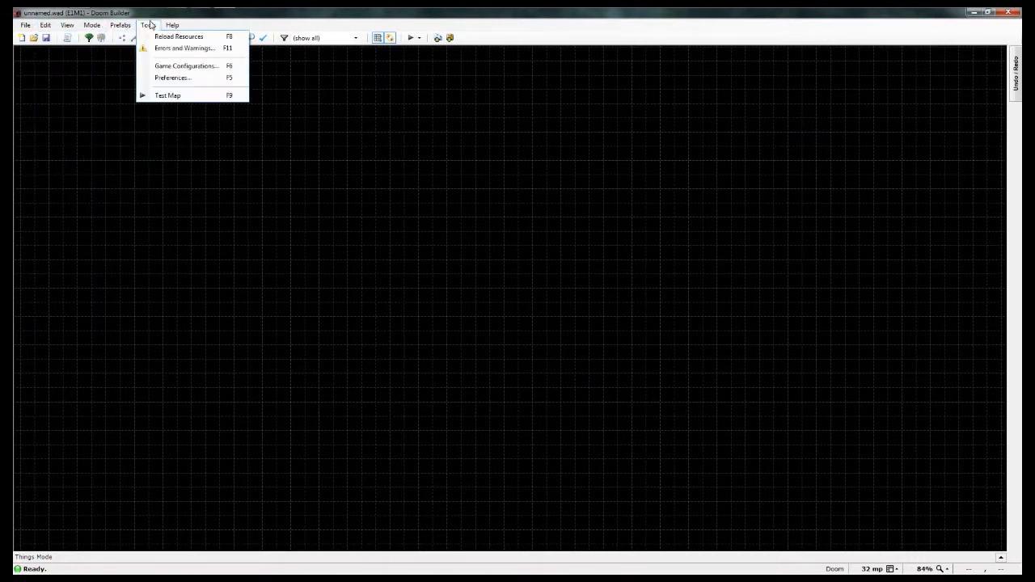
left_click(174, 77)
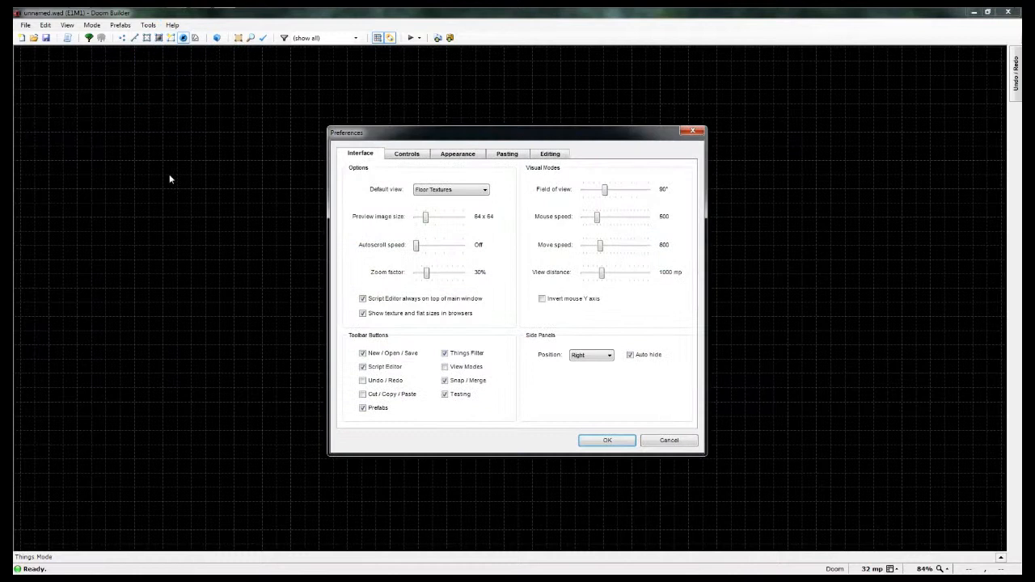
left_click(398, 155)
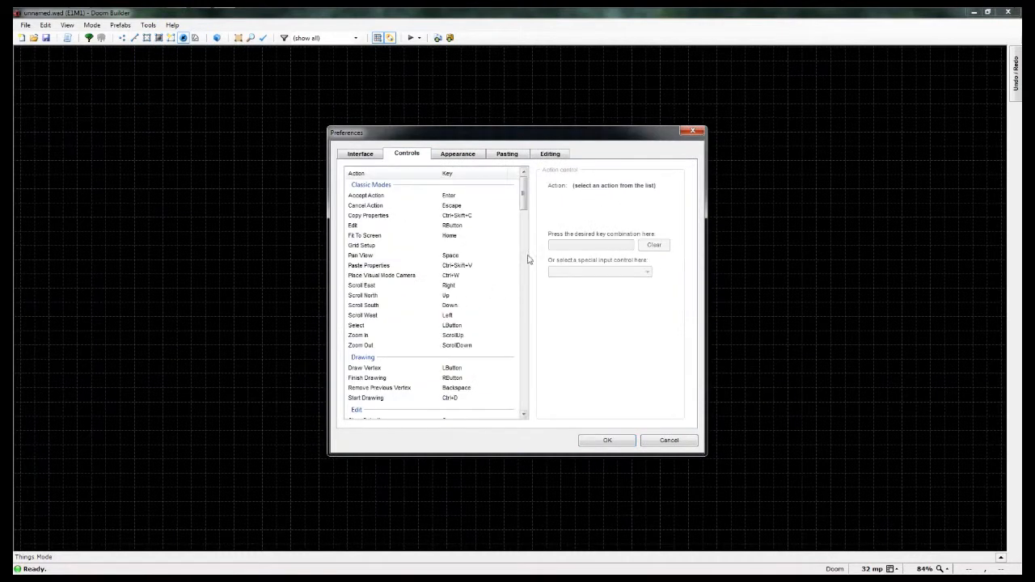
mouse_move(523, 191)
left_mouse_down()
mouse_move(542, 343)
mouse_move(532, 185)
left_mouse_up()
left_click(692, 131)
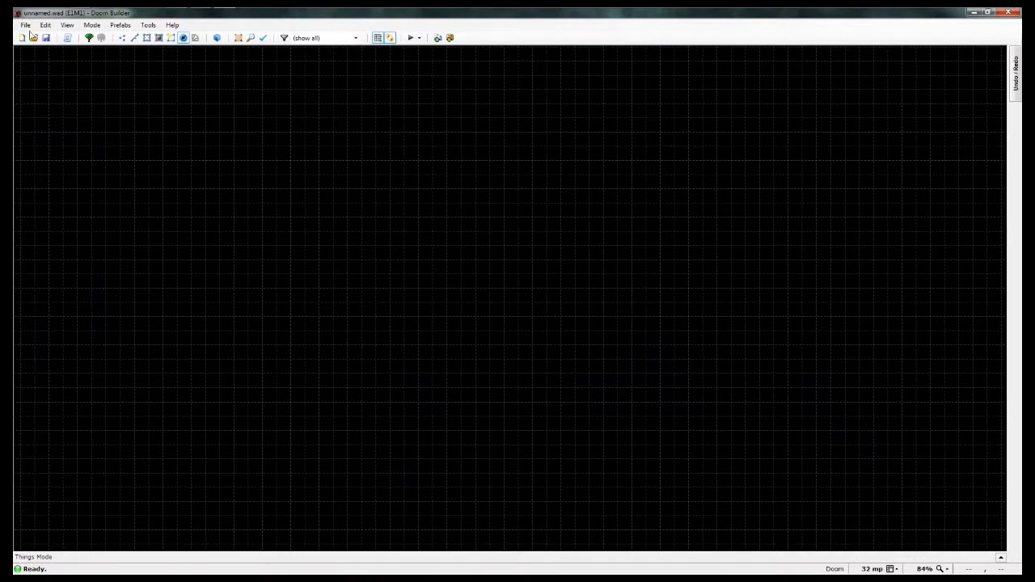
Step: Switch Snap to Grid off and back on
left_click(42, 26)
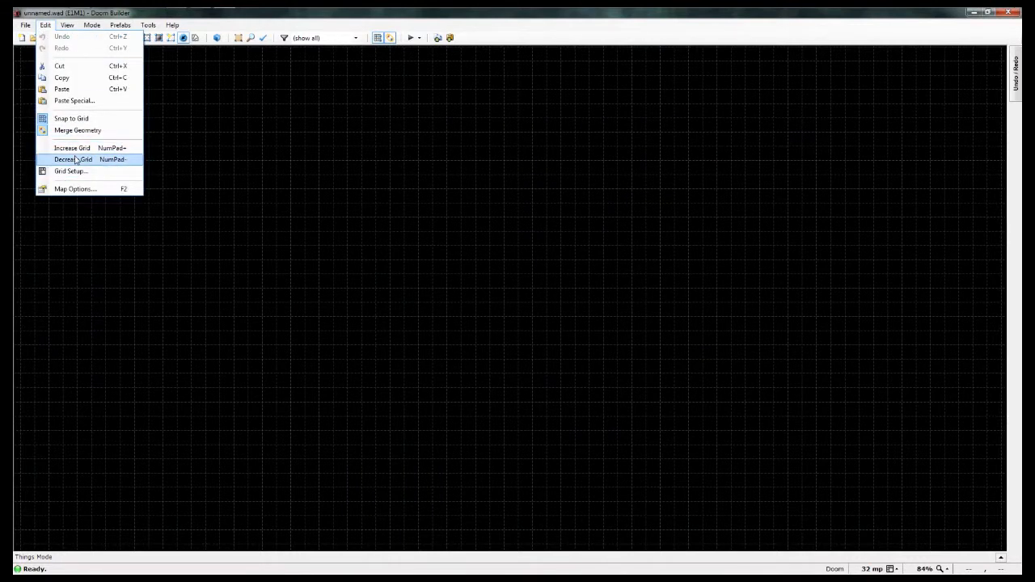
left_click(46, 27)
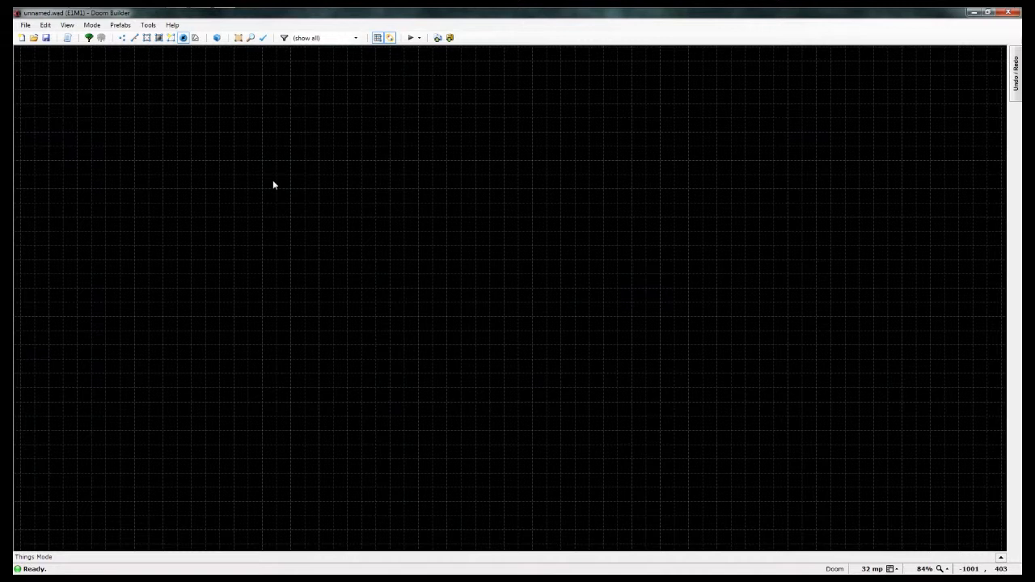
left_click(377, 38)
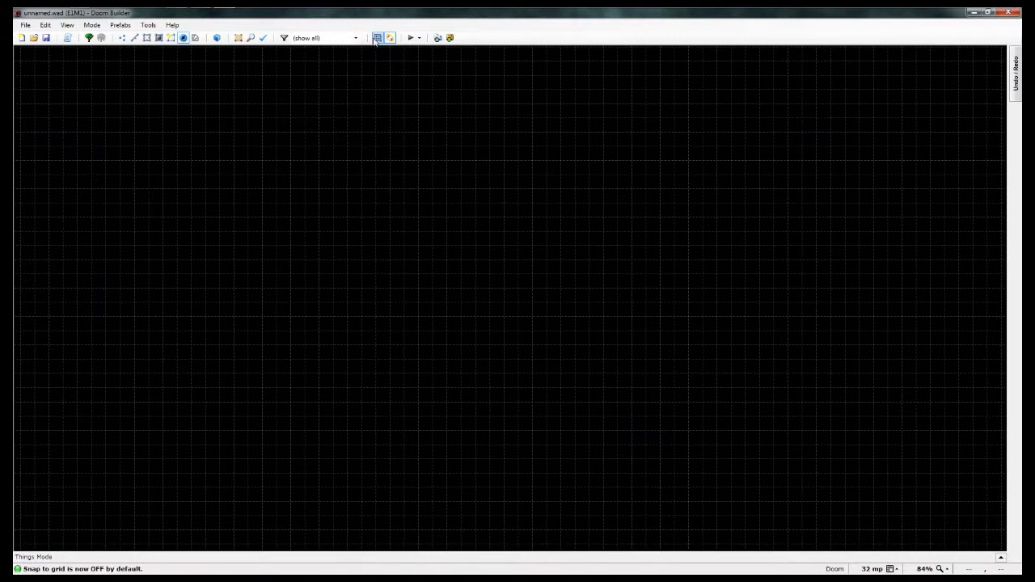
left_click(377, 38)
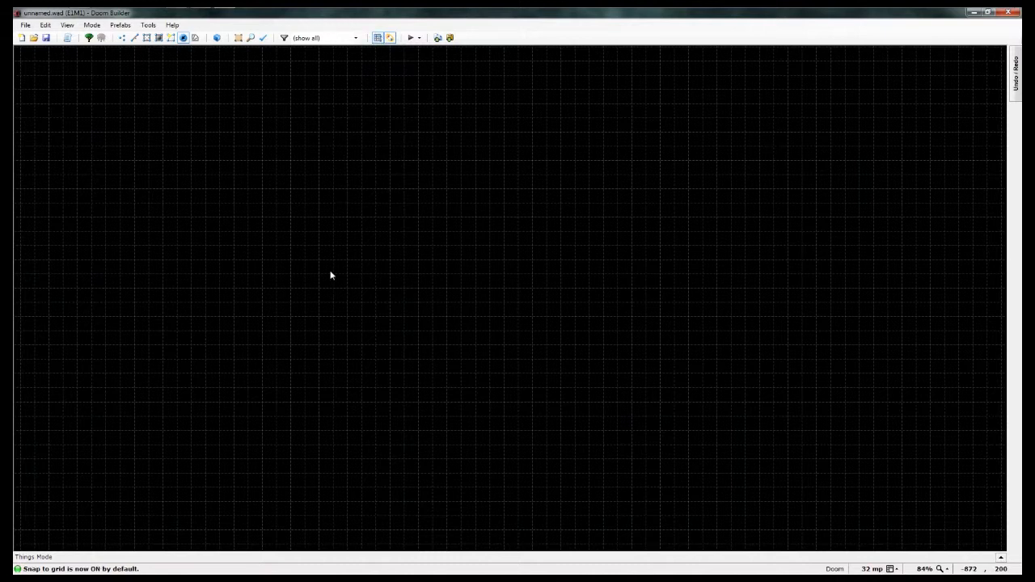
Step: Check the Merge Geometry option and the skill levels offered for testing the map
left_click(389, 39)
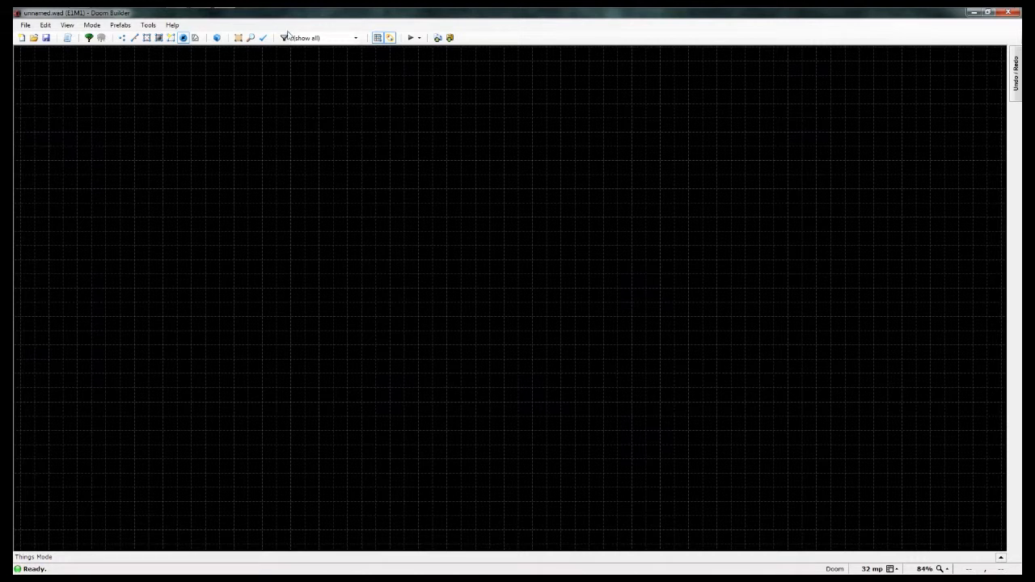
left_click(419, 38)
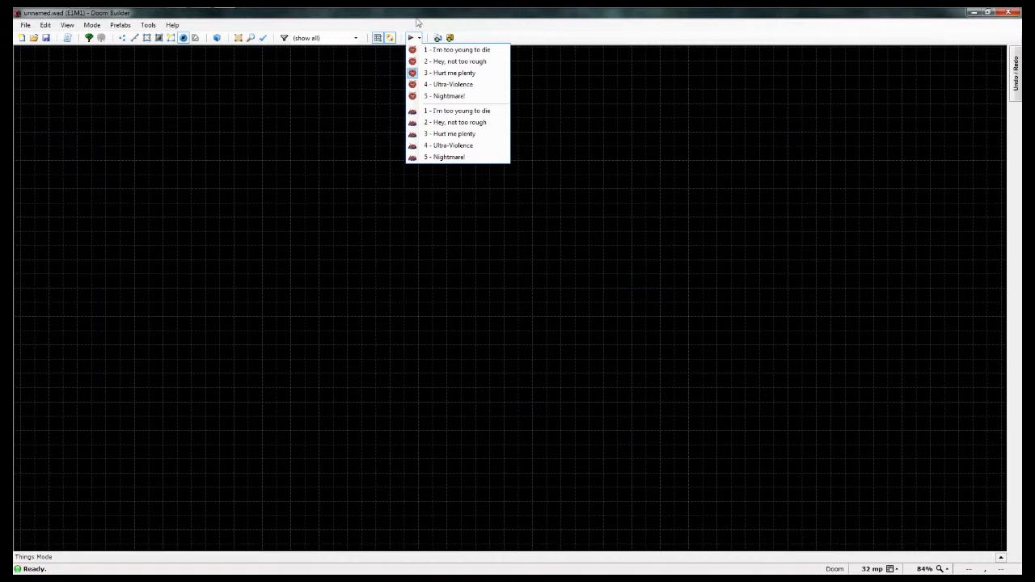
left_click(420, 25)
Step: Add DOOM.wad from the DOOM folder as a WAD resource of the Doom game configuration and save the configuration
left_click(146, 28)
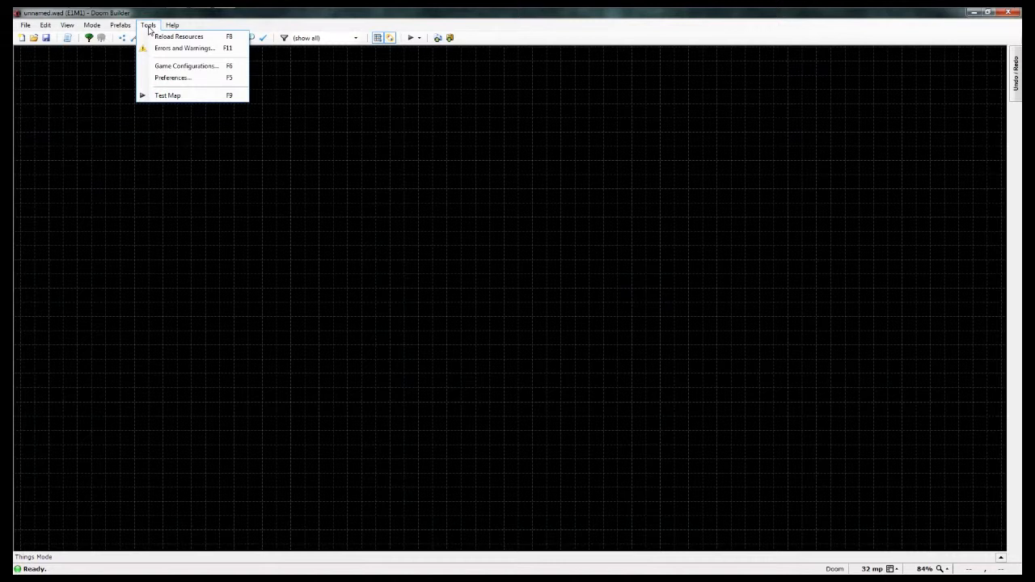
mouse_move(125, 27)
left_click(163, 67)
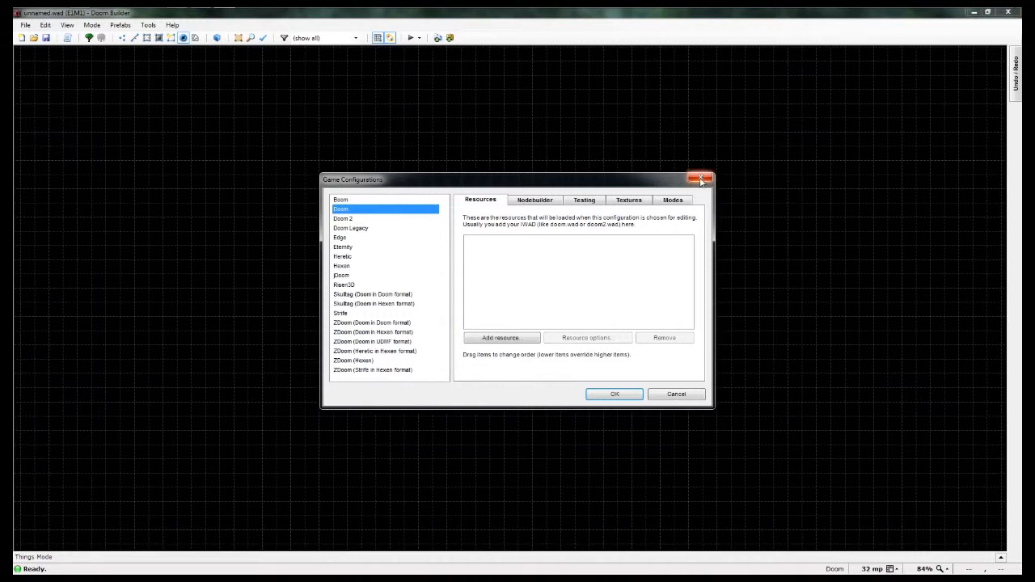
left_click(502, 340)
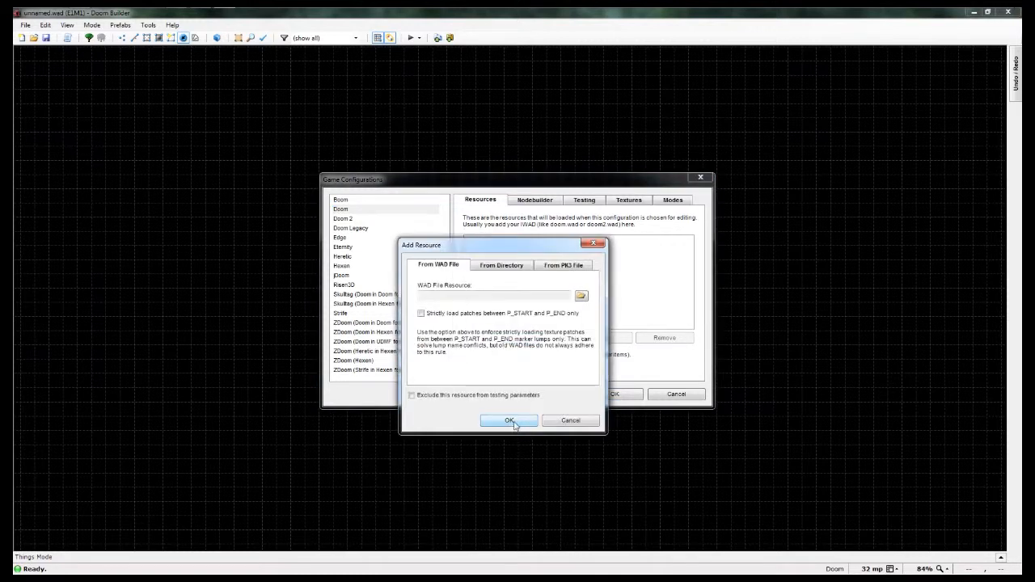
left_click(581, 296)
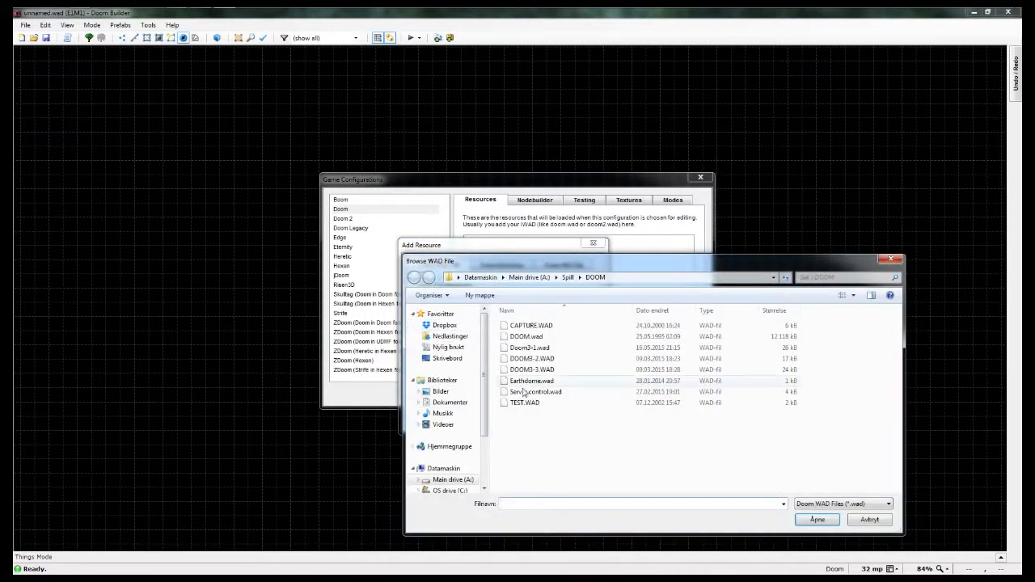
left_click(526, 336)
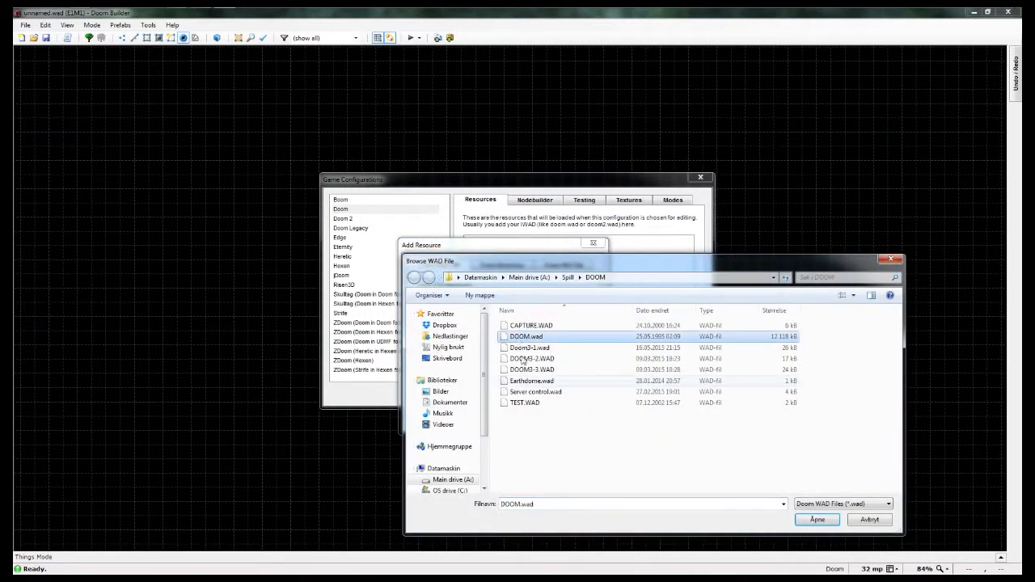
left_click(818, 520)
left_click(509, 420)
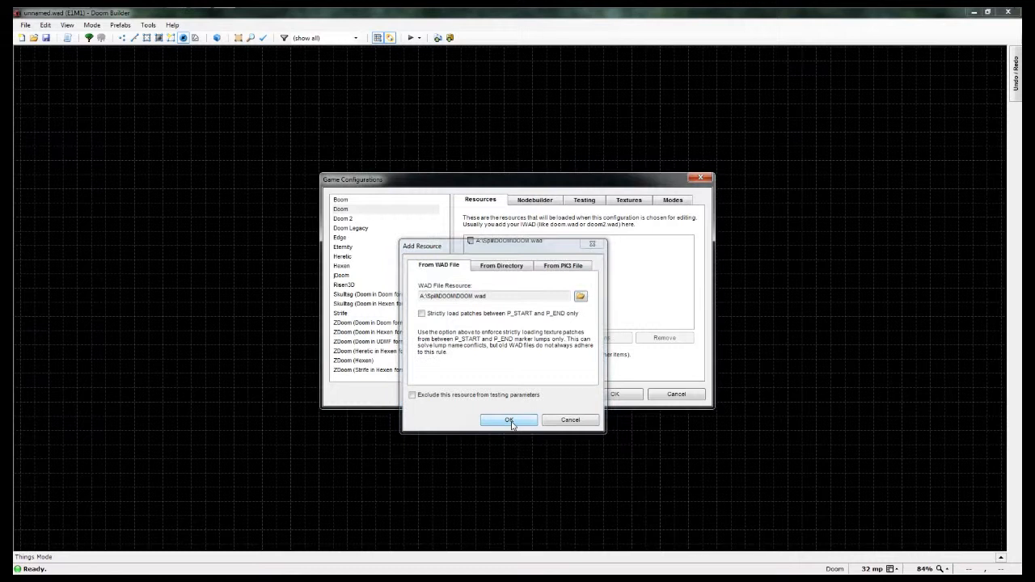
left_click(606, 396)
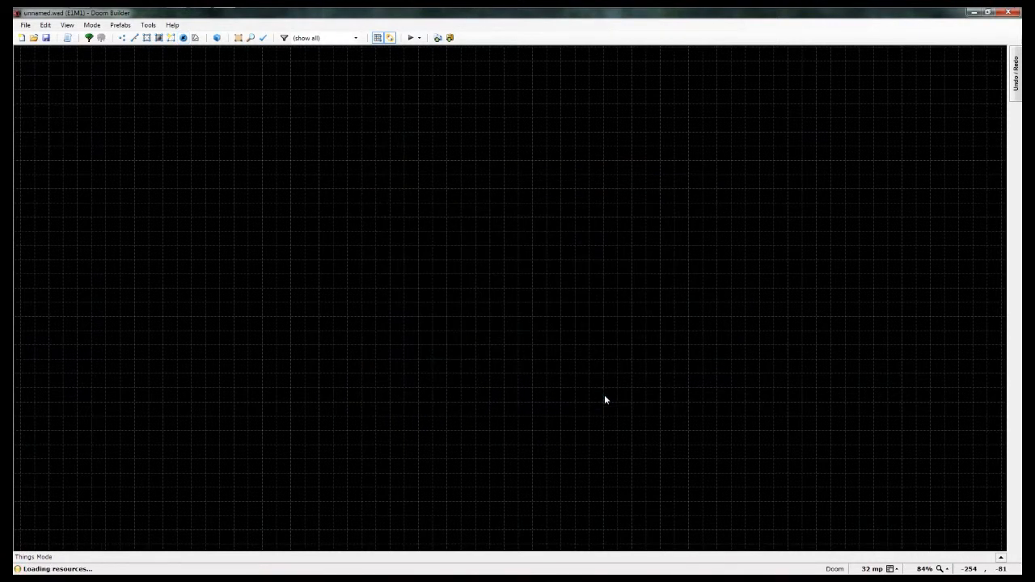
Step: Create a new map with the Doom game configuration, keeping the level name E1M1 and the preloaded DOOM.wad resource
left_click(22, 37)
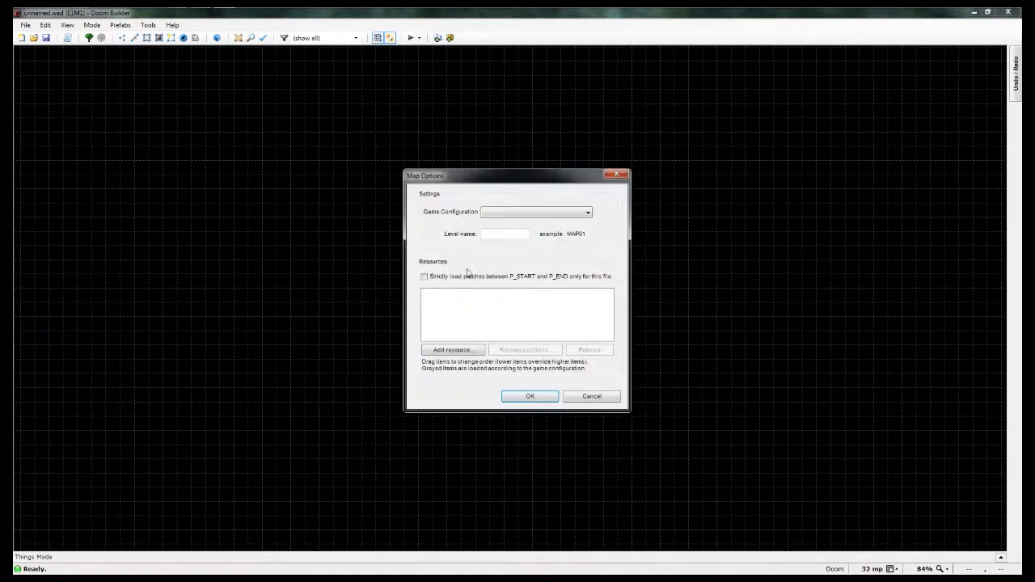
left_click(487, 215)
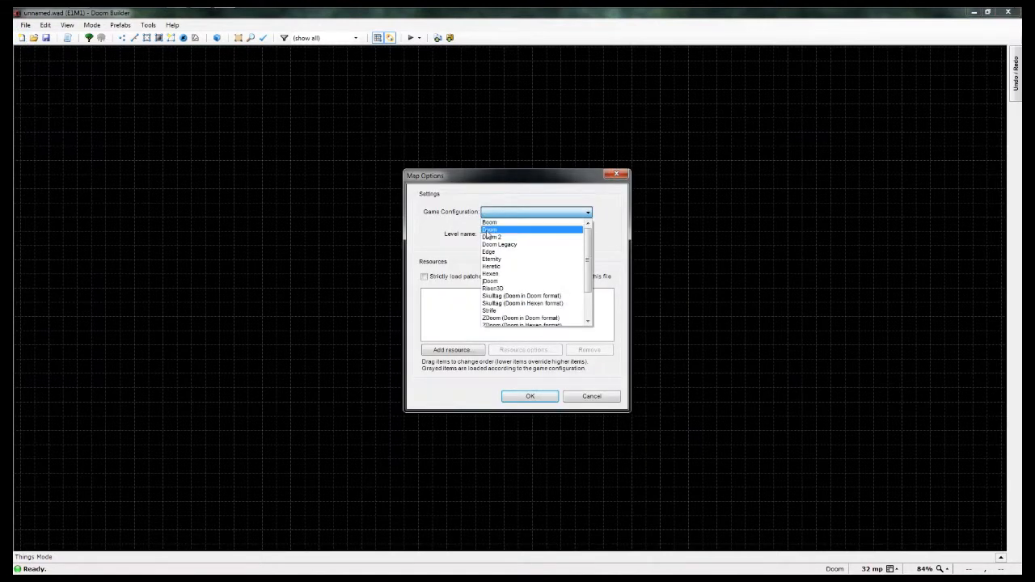
left_click(489, 230)
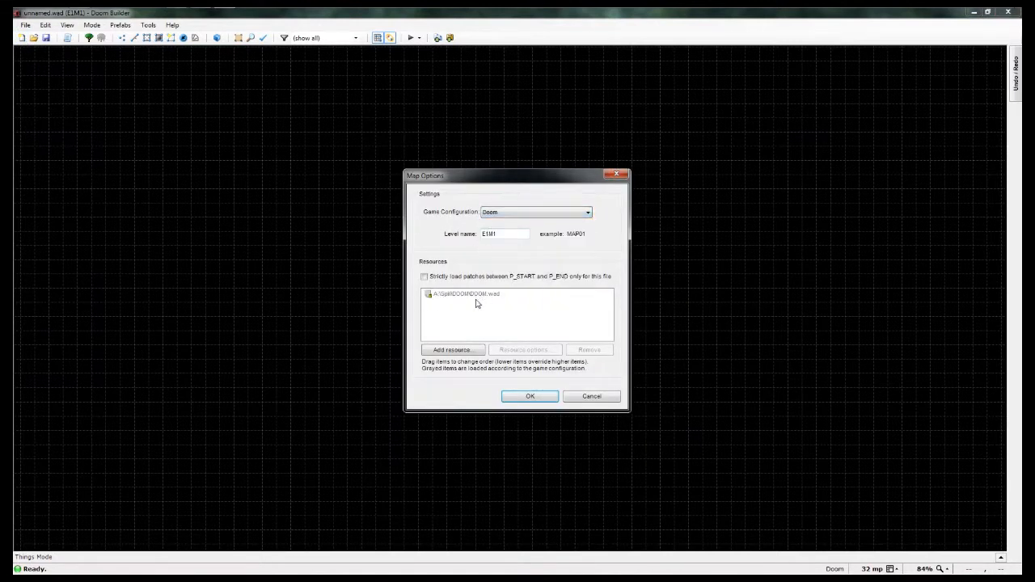
left_click(511, 396)
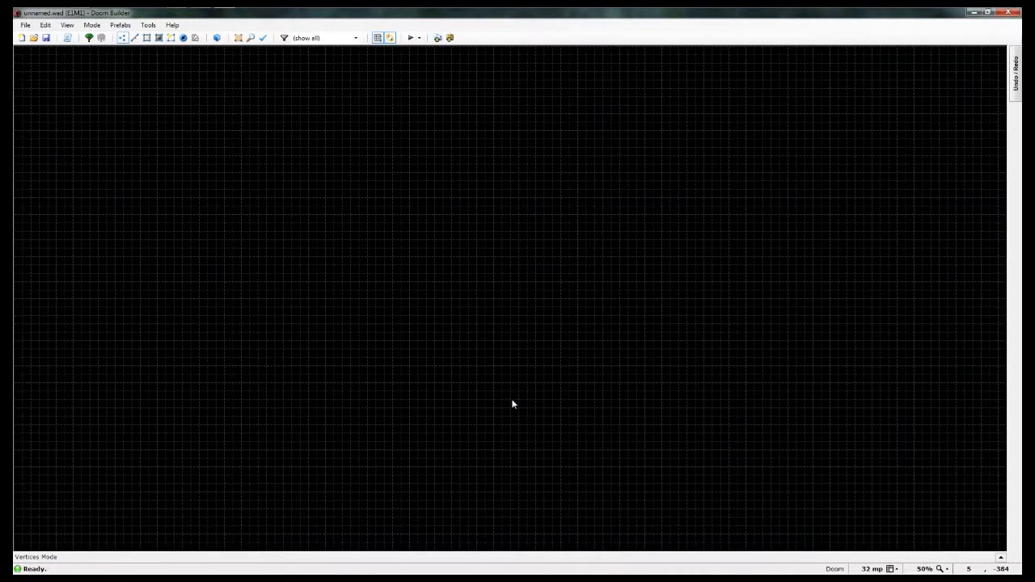
Step: Look at the empty map in Visual Mode and return to the 2D grid
scroll(402, 386, "up", 1)
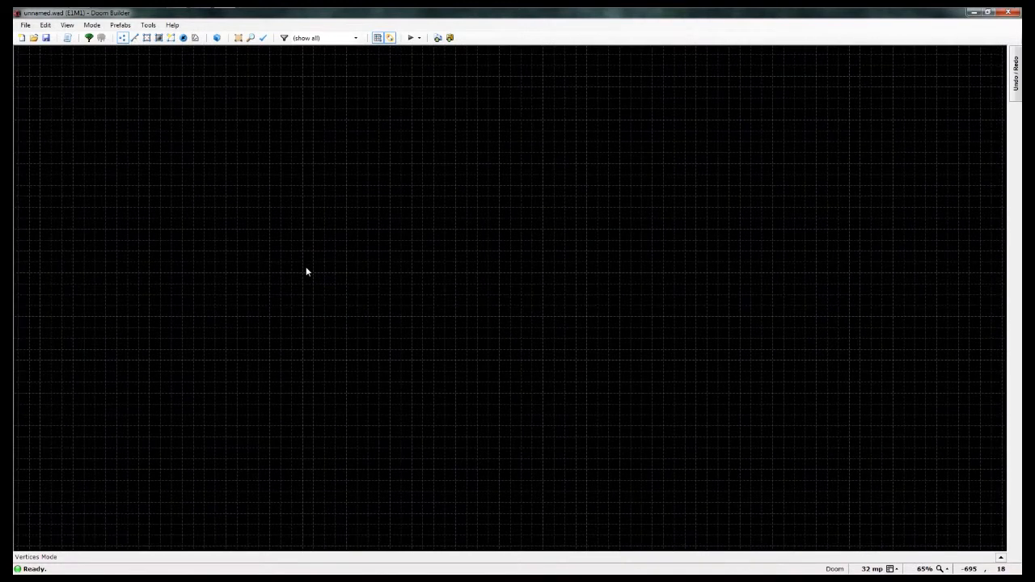
left_click(217, 39)
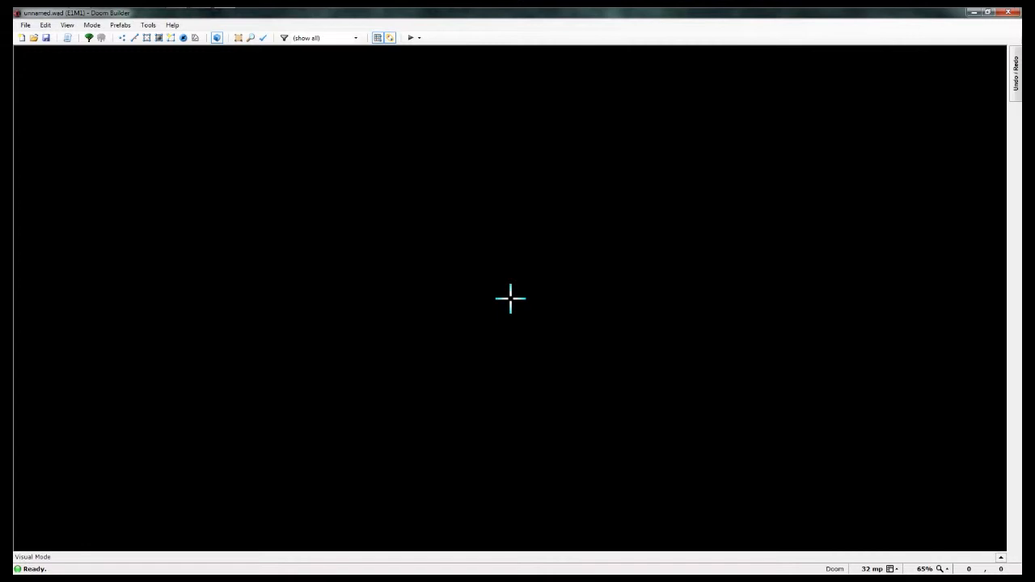
key("w")
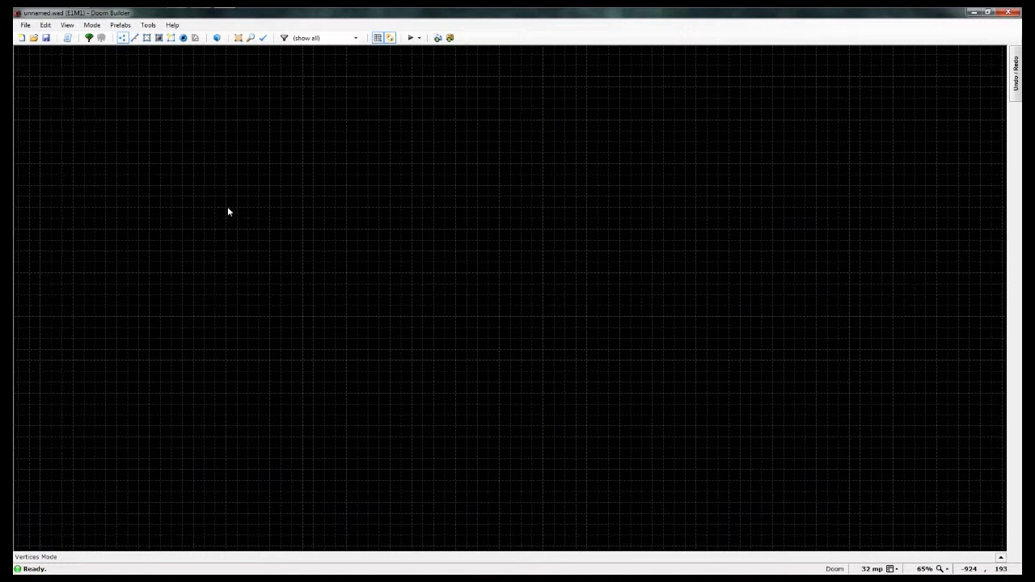
Step: In Linedefs Mode, draw a closed rectangular sector 256 units wide and 512 units high, snapped to the grid
key("l")
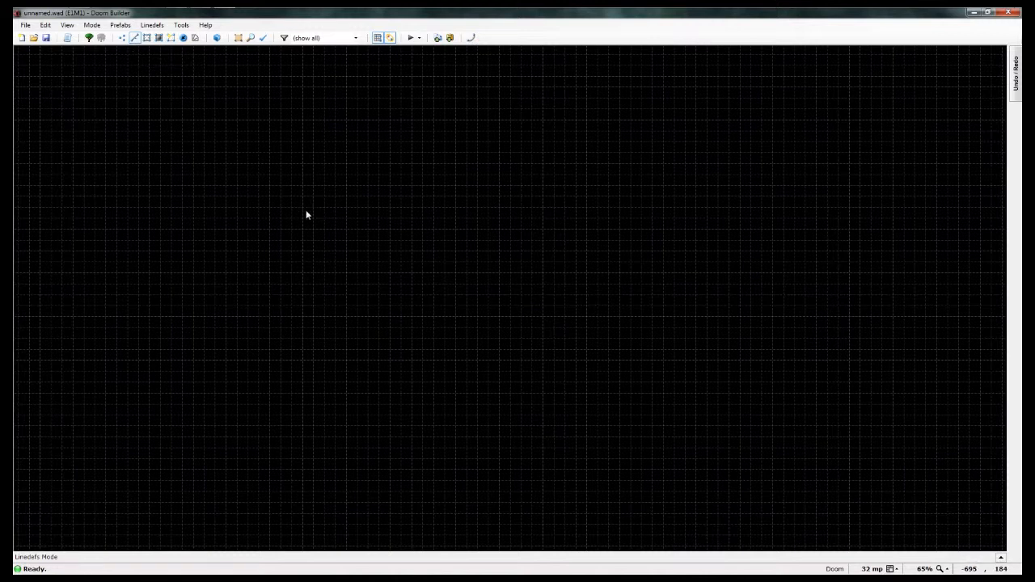
key("space")
key("Escape")
key("Insert")
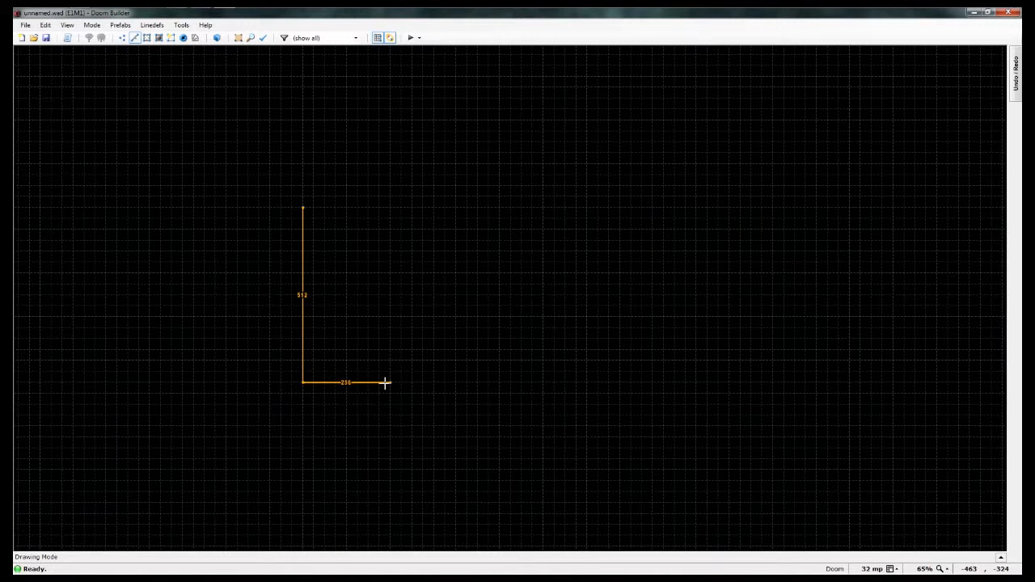
left_click(389, 383)
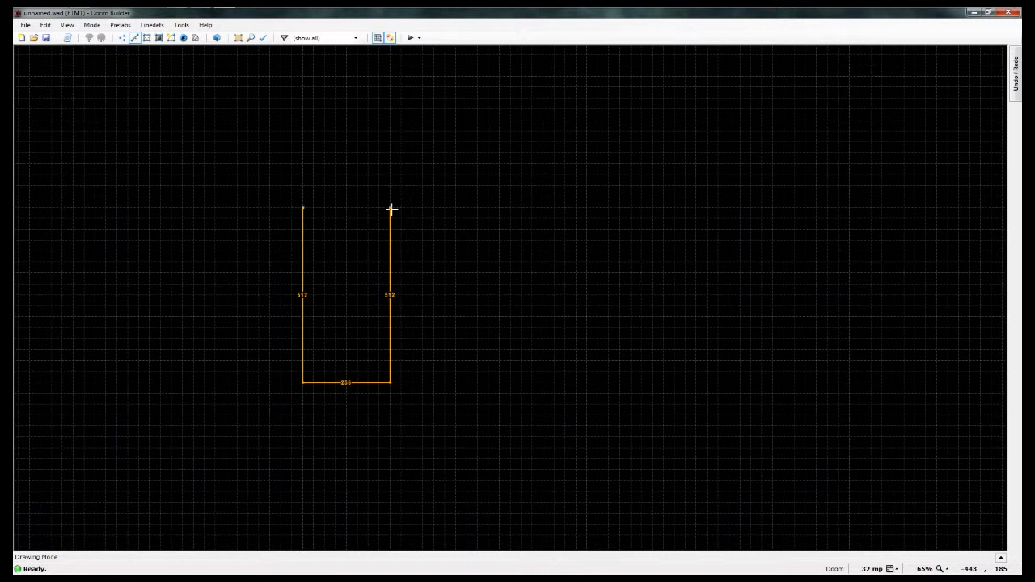
left_click(390, 208)
left_click(304, 208)
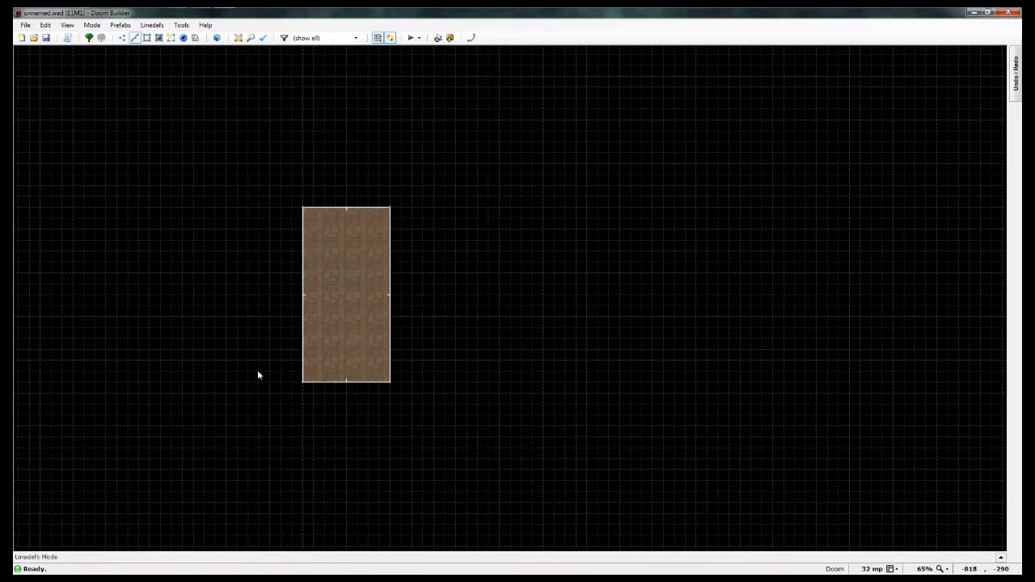
scroll(349, 381, "down", 6)
scroll(391, 414, "up", 4)
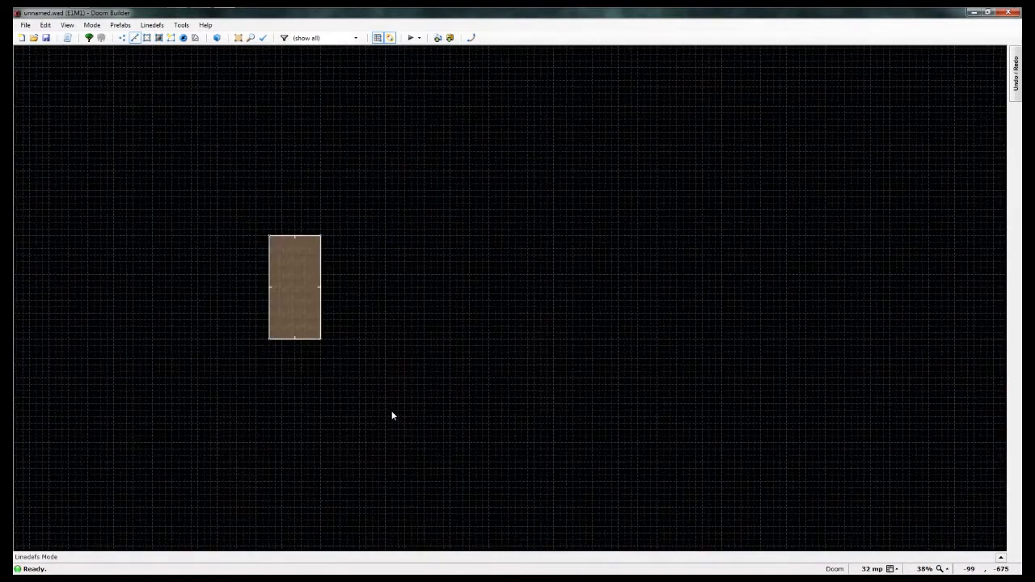
scroll(391, 414, "down", 1)
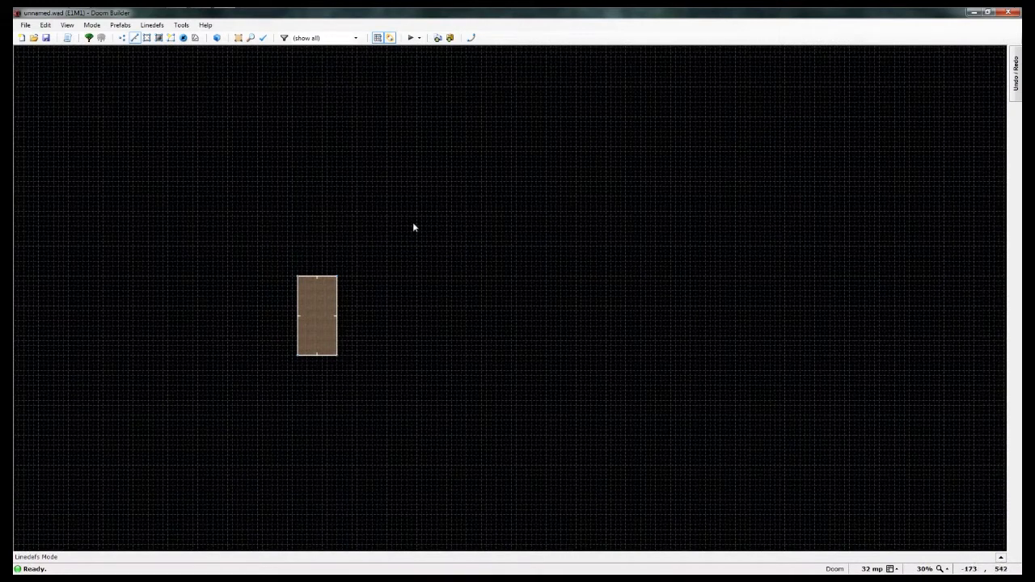
Step: Pan around the 2D grid in all four directions to view the rectangular sector from different positions
scroll(272, 327, "up", 5)
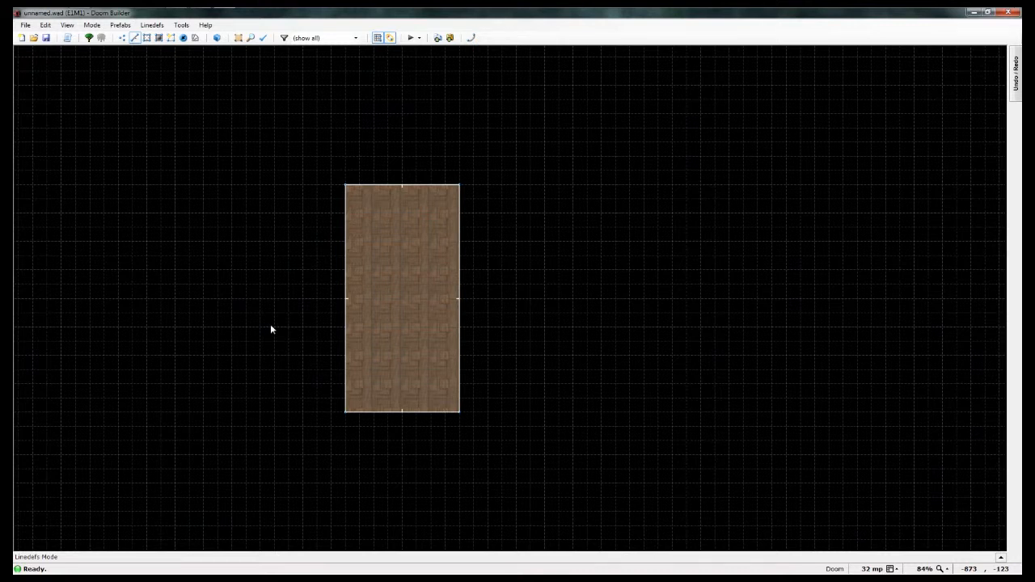
key("Left")
key("Left")
key("Left")
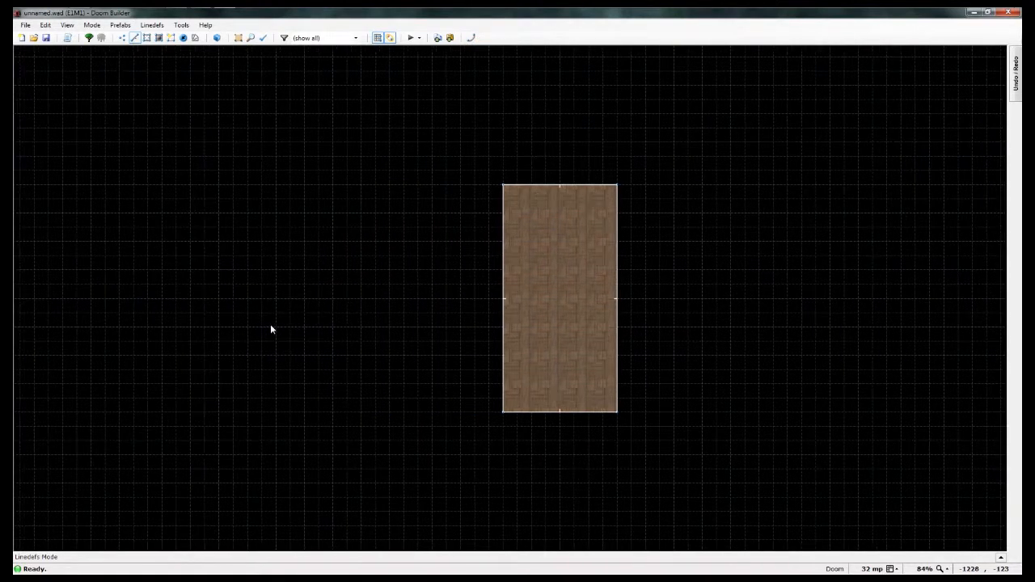
key("Right")
key("Right")
key("Right")
key("Left")
key("Left")
key("Up")
key("Up")
key("Down")
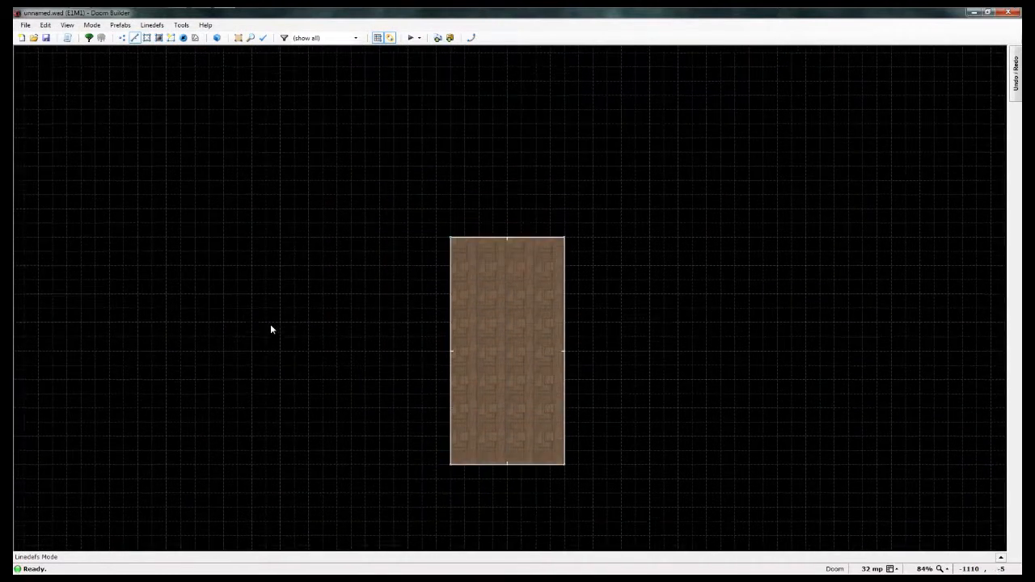
key("Down")
key("Down")
key("Left")
key("Right")
key("Up")
key("Up")
key("Left")
key("Left")
key("Right")
key("Right")
key("Right")
key("Up")
key("Up")
key("Down")
key("Down")
key("Down")
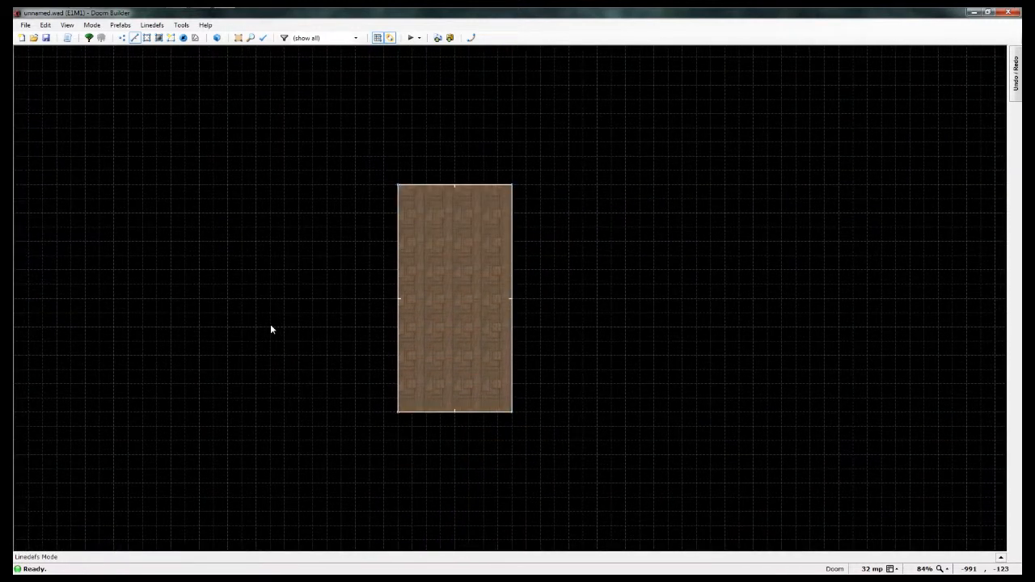
key("Down")
key("Down")
key("Up")
key("Up")
Step: View the whole grid area around the sector from far out, and bring the sector back into close view
middle_click_drag(271, 329, 778, 391)
scroll(248, 477, "down", 5)
scroll(247, 477, "down", 2)
scroll(441, 453, "down", 4)
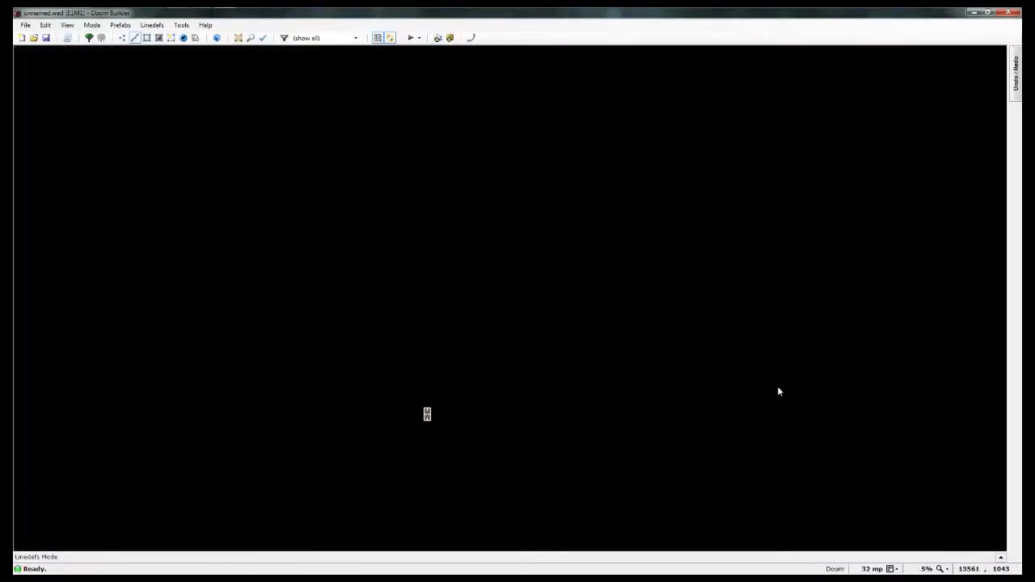
scroll(340, 419, "up", 4)
scroll(344, 421, "up", 4)
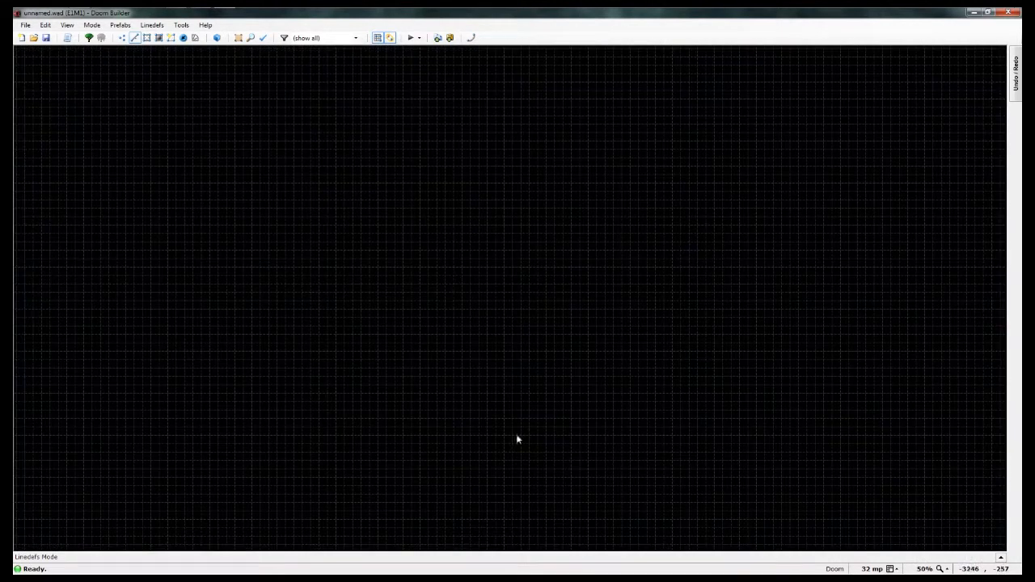
middle_click_drag(677, 432, 121, 423)
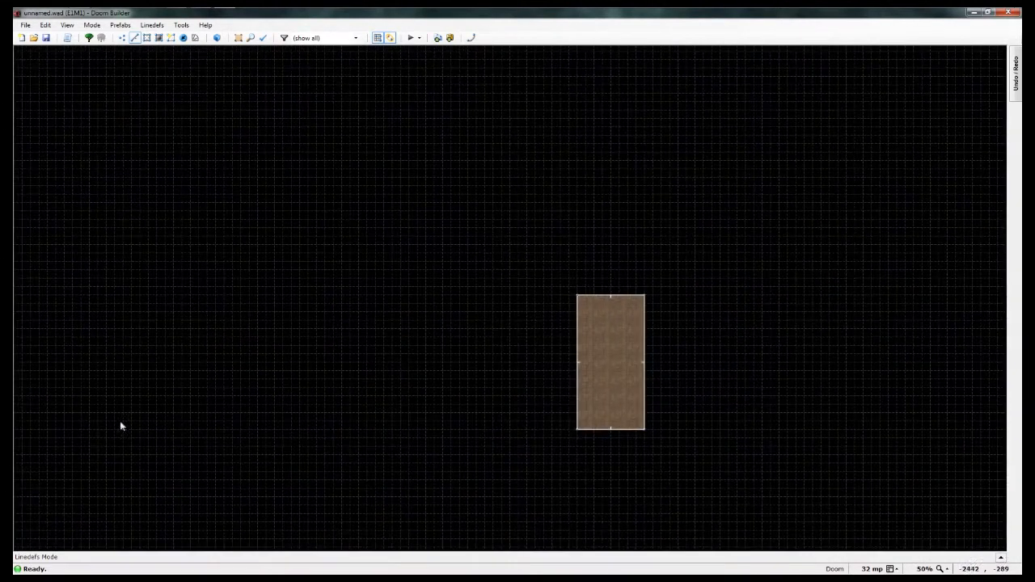
middle_click_drag(264, 399, 159, 383)
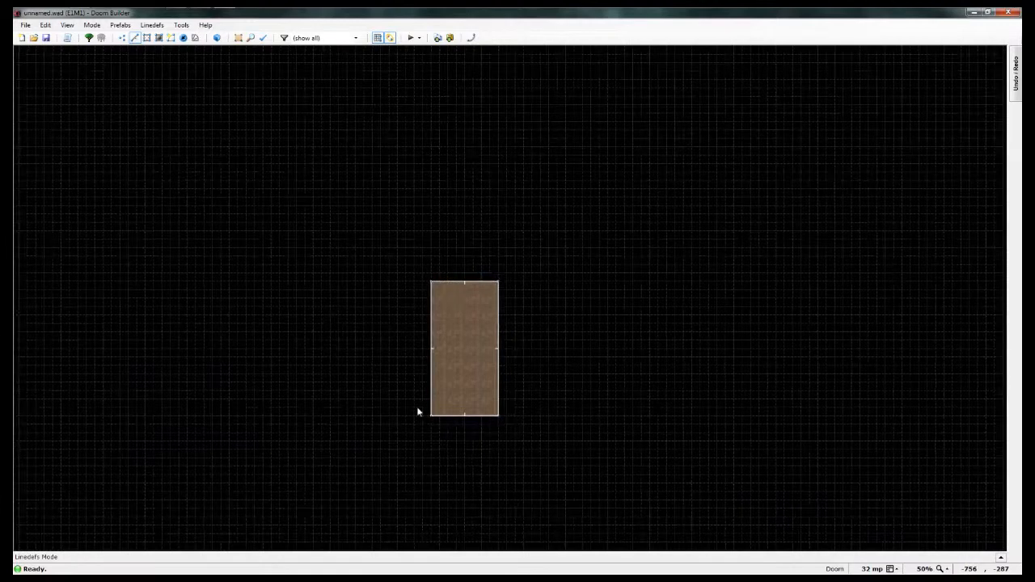
scroll(418, 412, "up", 2)
scroll(417, 412, "up", 1)
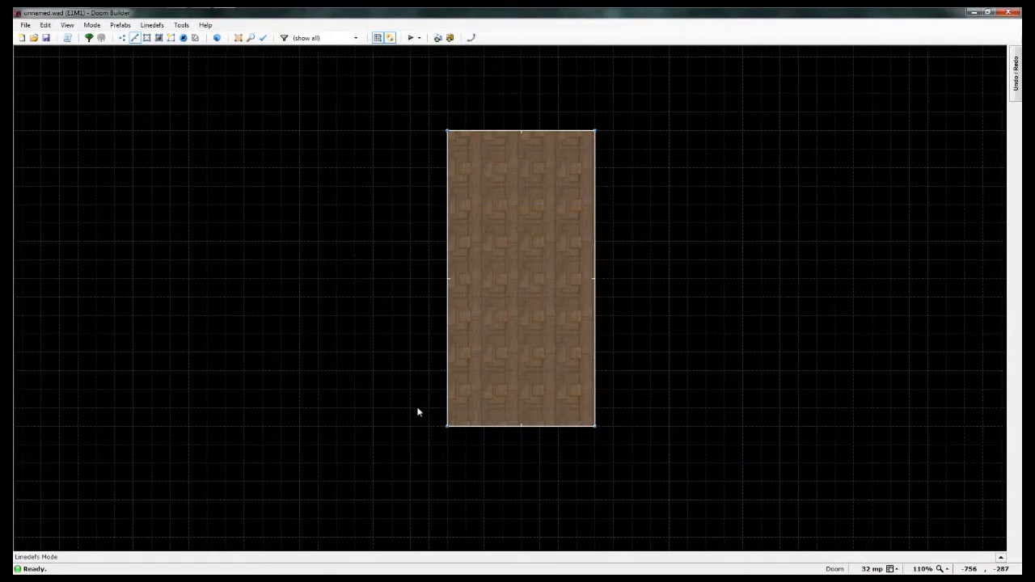
middle_click_drag(406, 356, 338, 419)
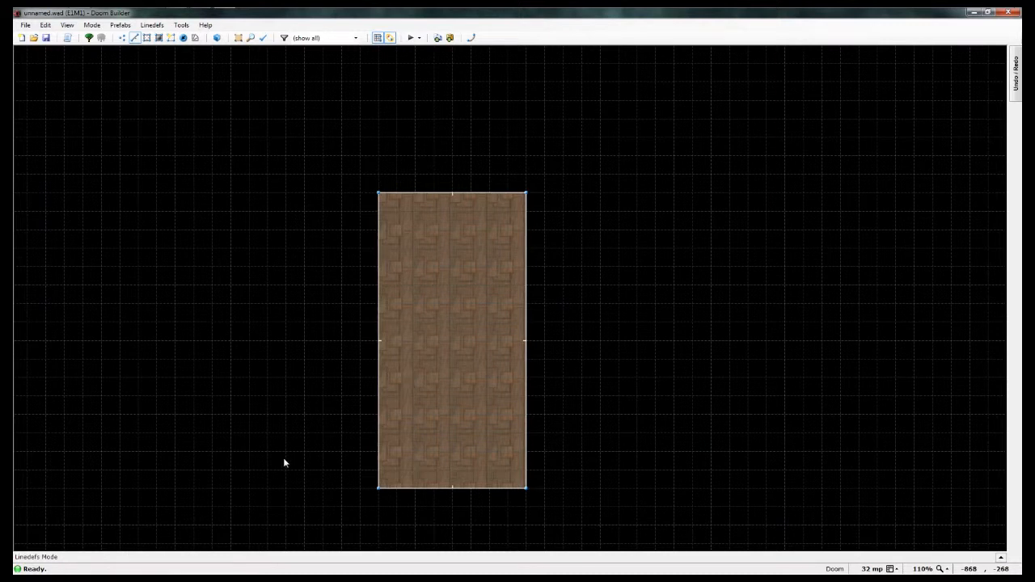
middle_click_drag(284, 462, 270, 390)
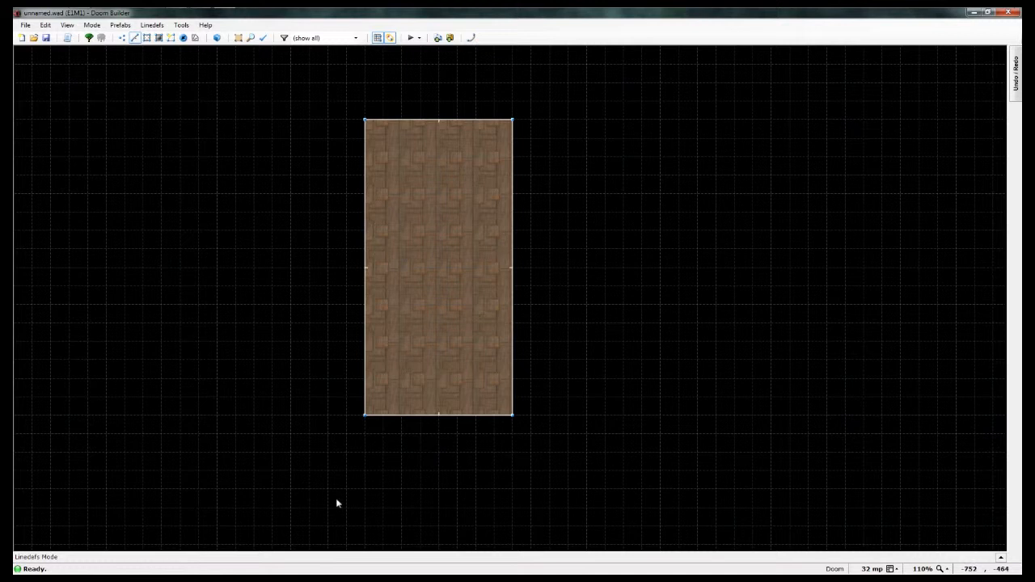
Step: Draw a closed alcove sector 64 units wide and 32 units deep against the middle of the room's lower wall
right_click(421, 435)
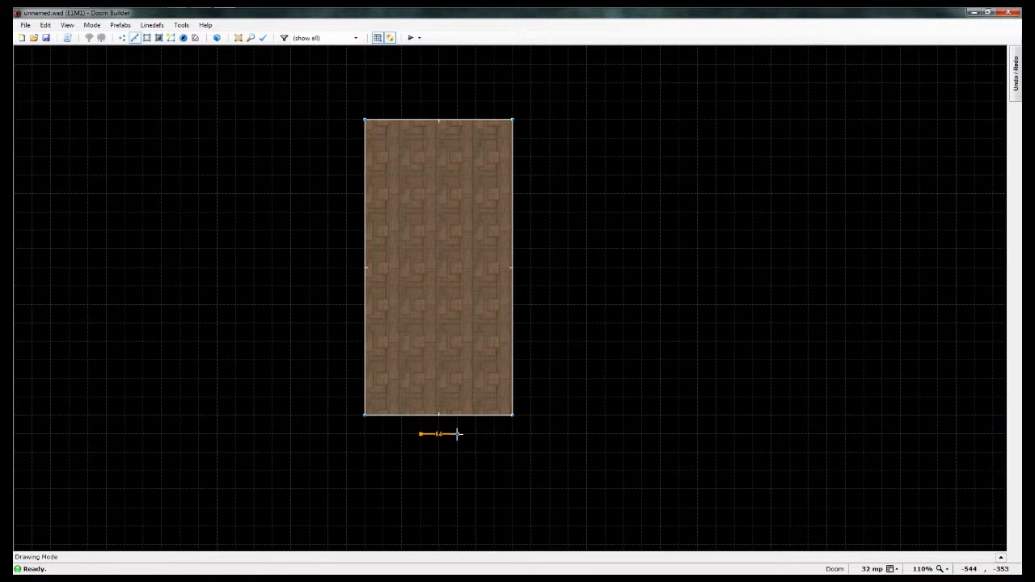
left_click(457, 434)
left_click(456, 415)
left_click(421, 415)
double_click(418, 437)
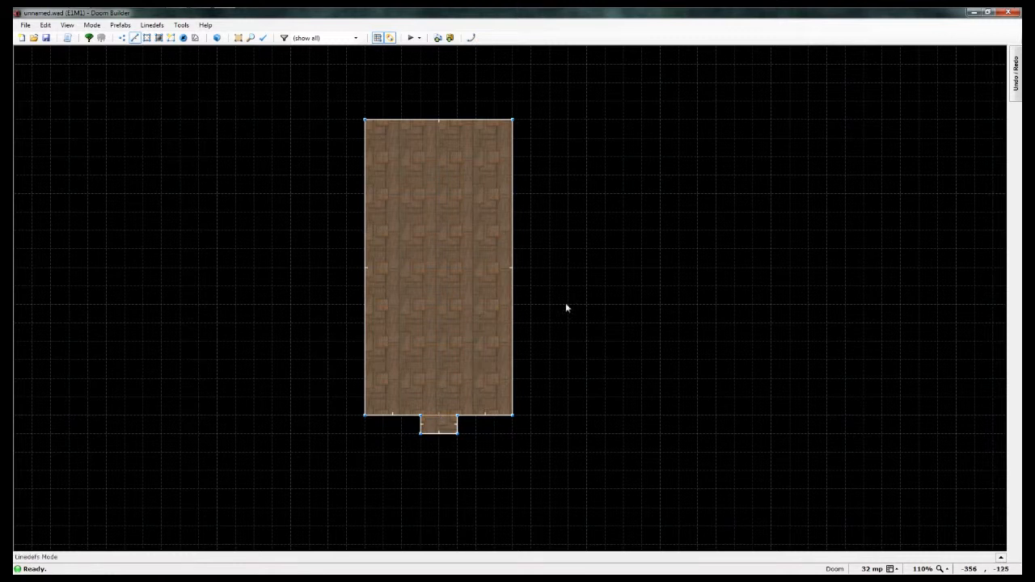
Step: Draw a separate 64 by 64 unit square sector in the empty space east of the room
key("d")
left_click(568, 232)
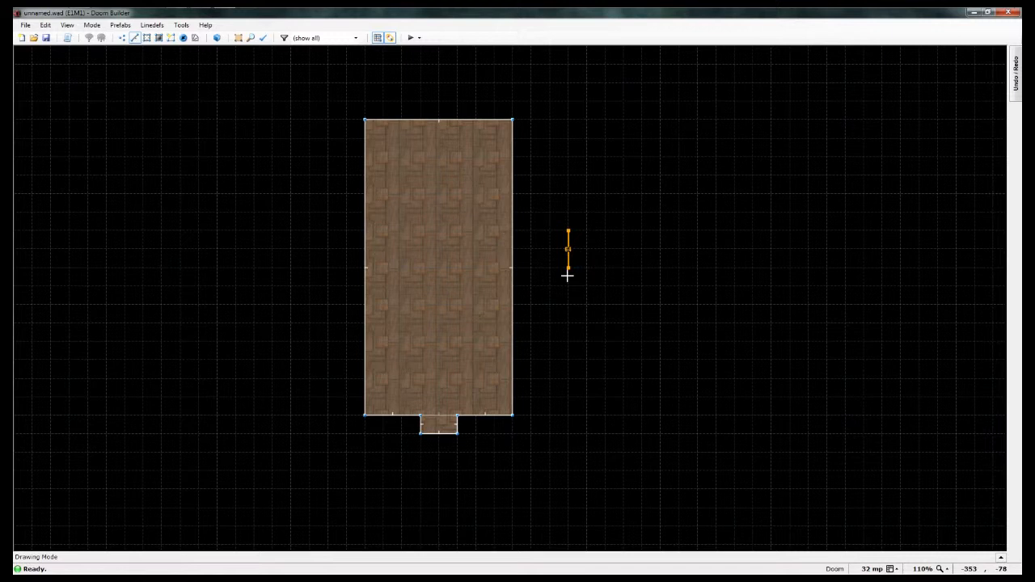
left_click(569, 267)
left_click(605, 267)
left_click(605, 231)
left_click(568, 232)
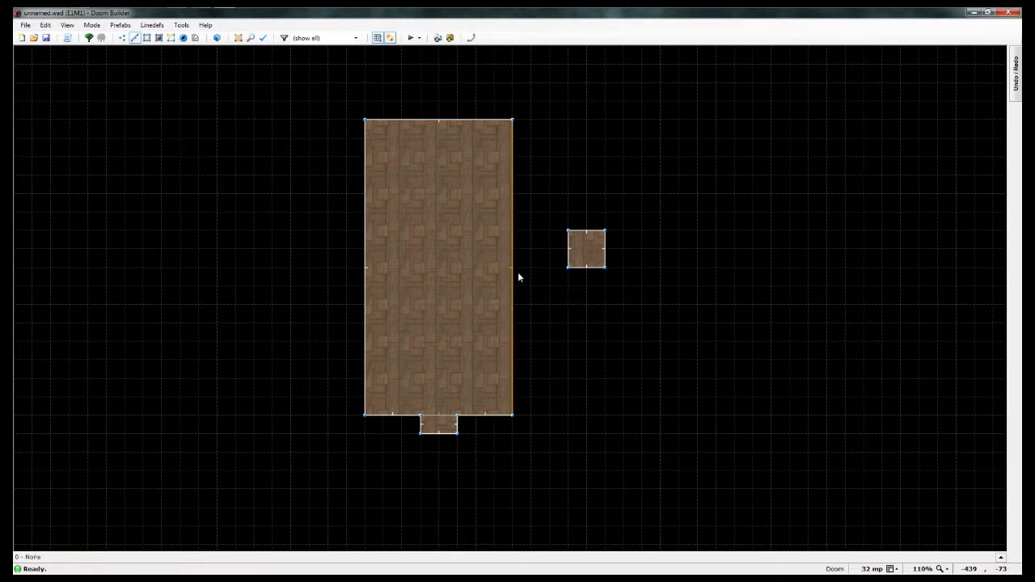
right_click(567, 268)
key("Escape")
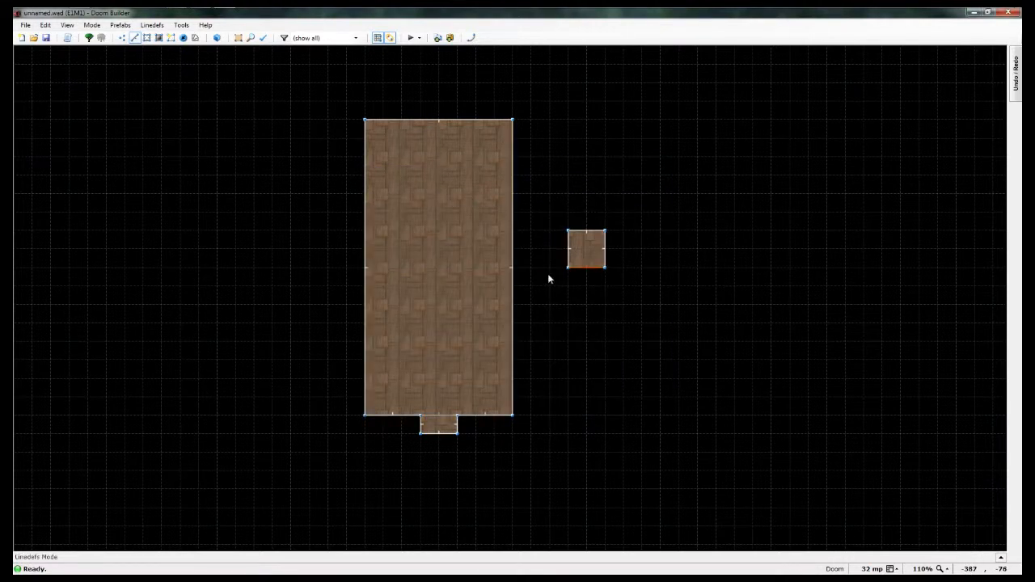
Step: Draw a 64-unit-wide corridor sector joining the room's east wall to the separate square sector
key("d")
left_click(550, 268)
left_click(511, 268)
key("d")
left_click(549, 267)
left_click(512, 268)
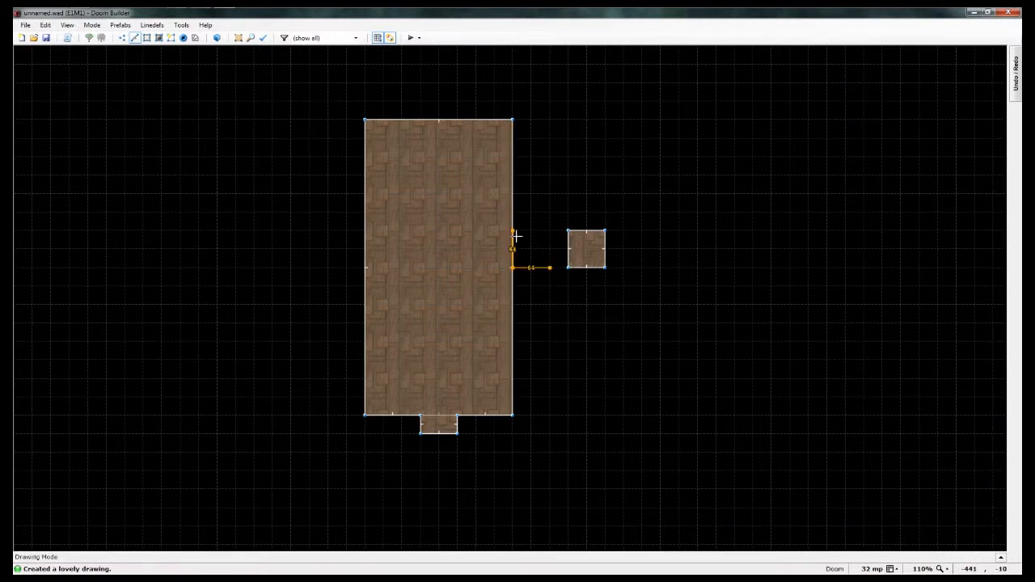
left_click(512, 231)
left_click(568, 231)
left_click(568, 268)
left_click(550, 268)
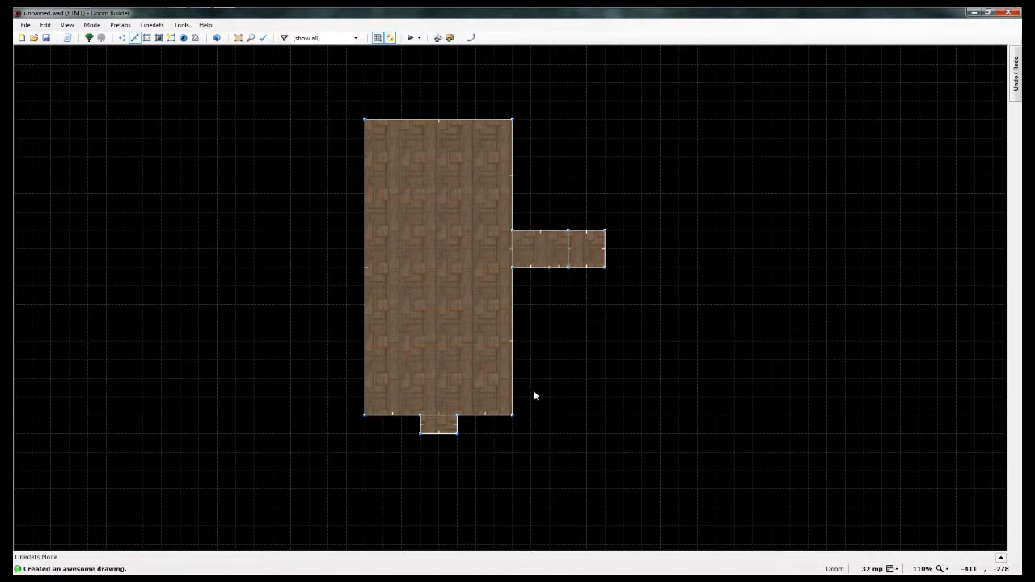
Step: Undo the line drawings of the corridor and the square sector east of the room
key("ctrl+z")
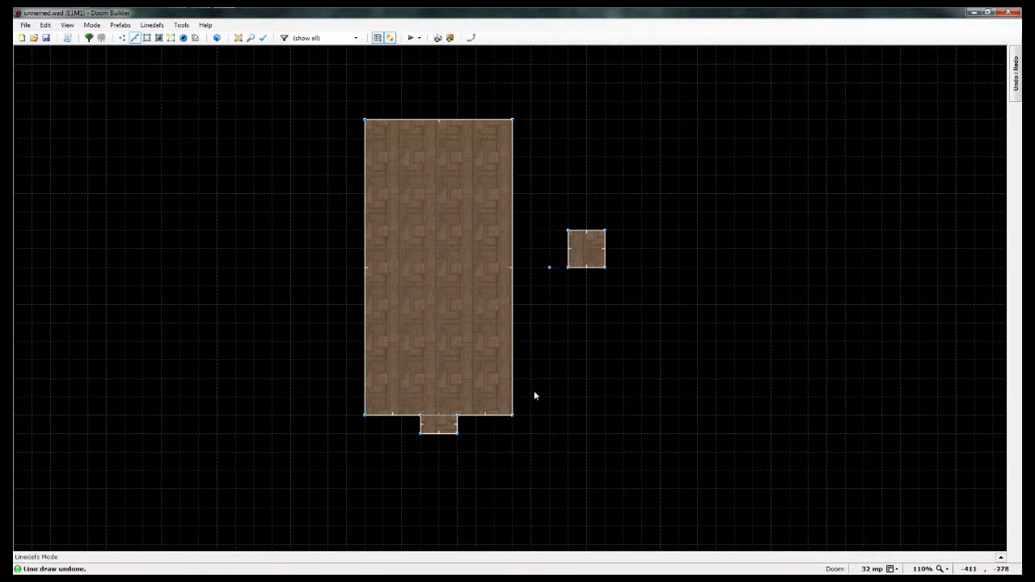
key("ctrl+z")
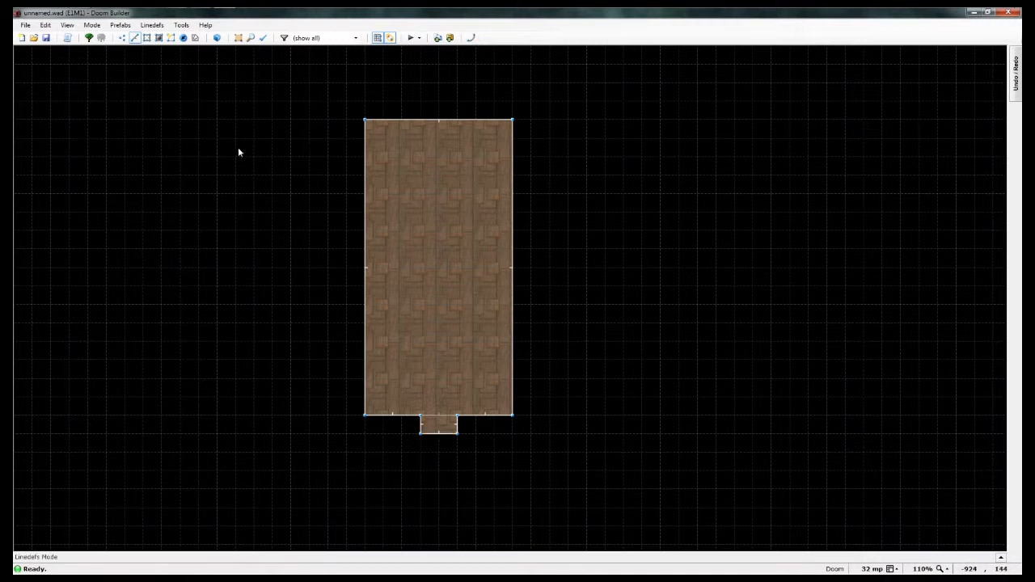
Step: Inspect the room's walls, floor, ceiling and alcove in Visual Mode and return to the 2D grid
key("q")
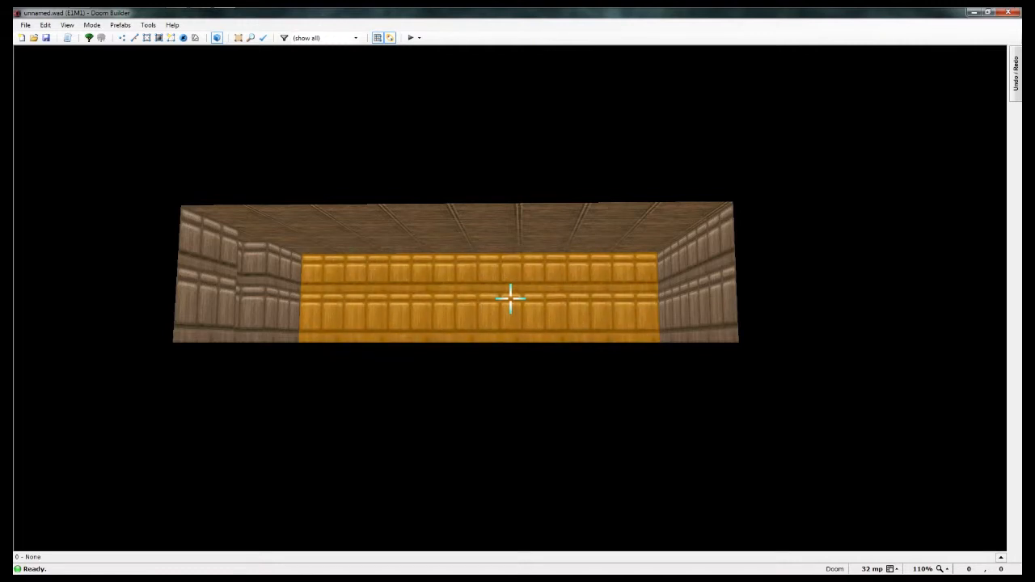
key("e")
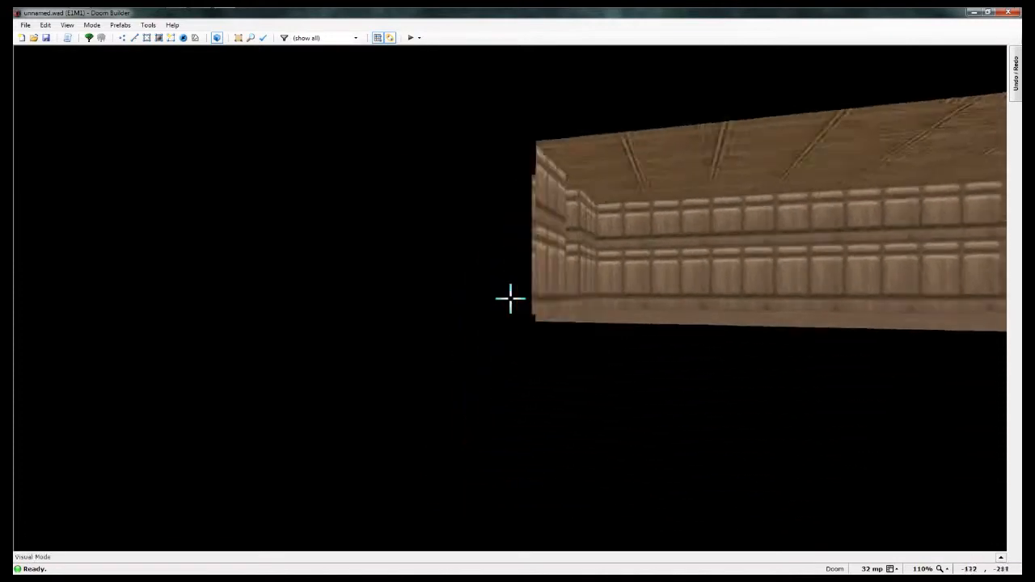
key("d")
key("e")
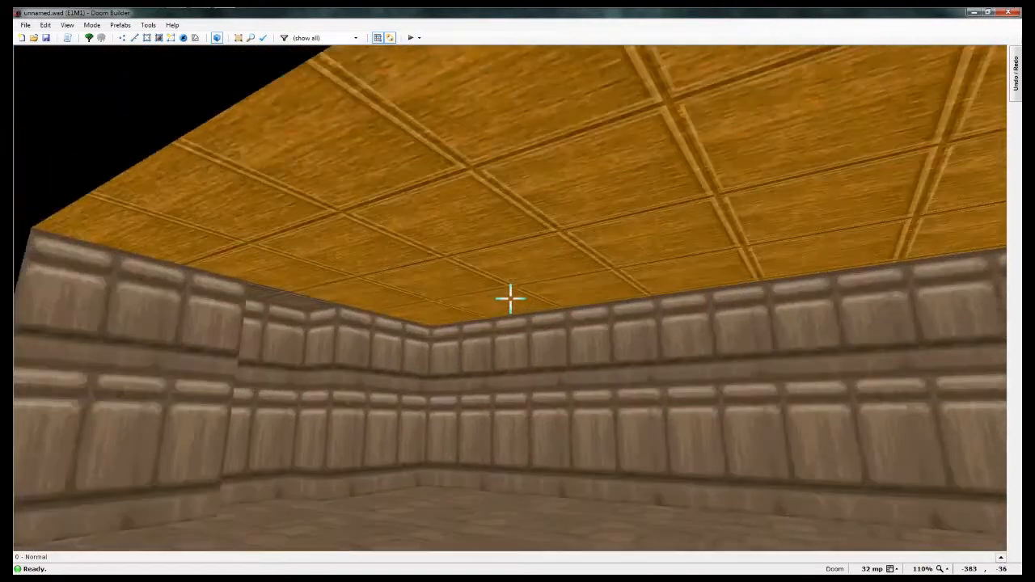
key("e")
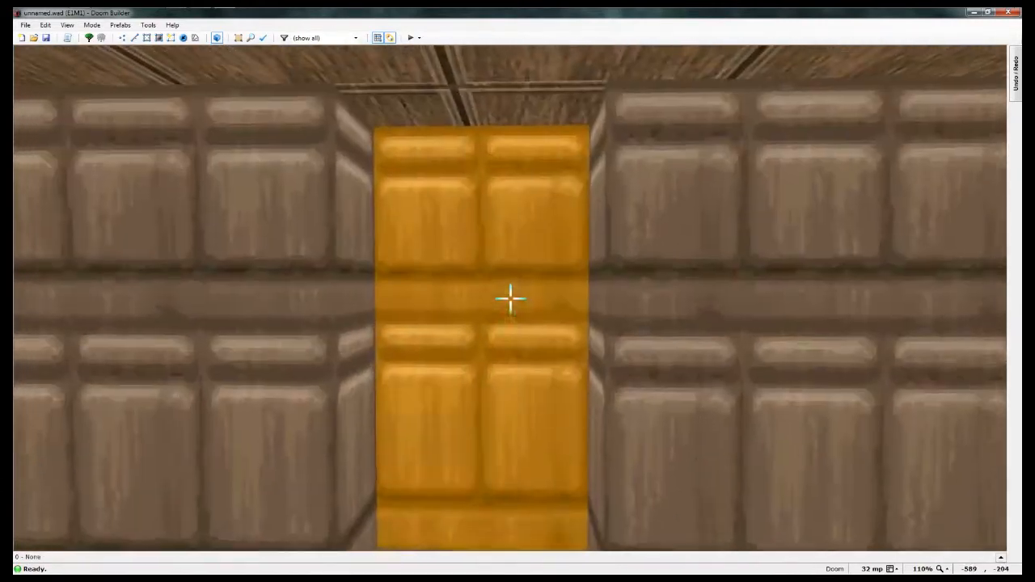
key("f")
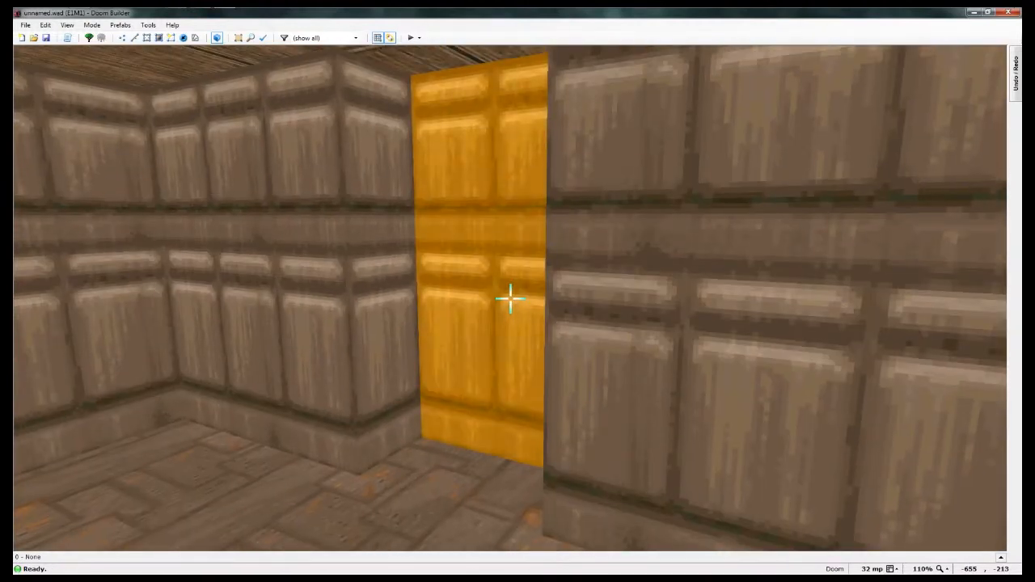
key("s")
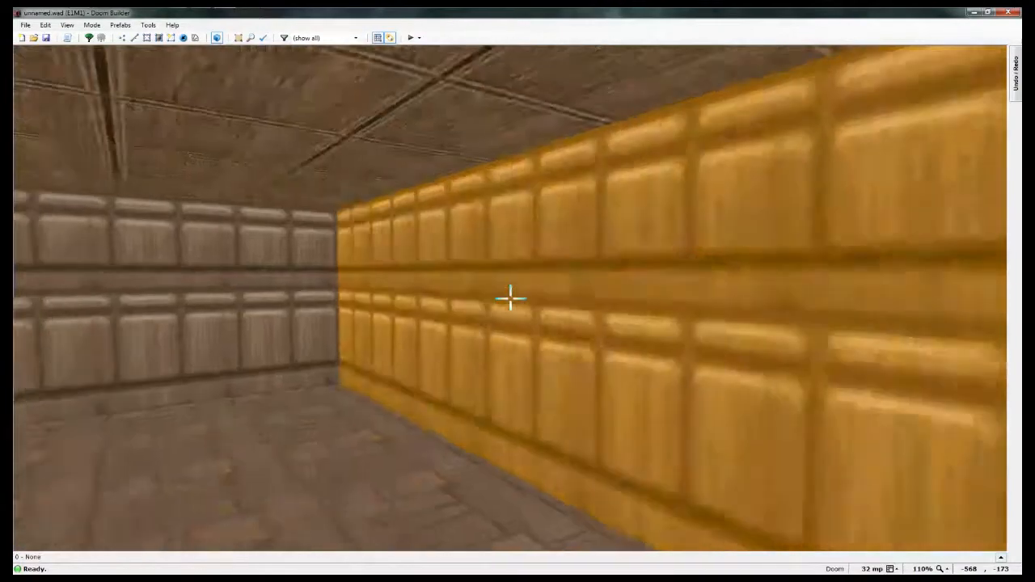
key("d")
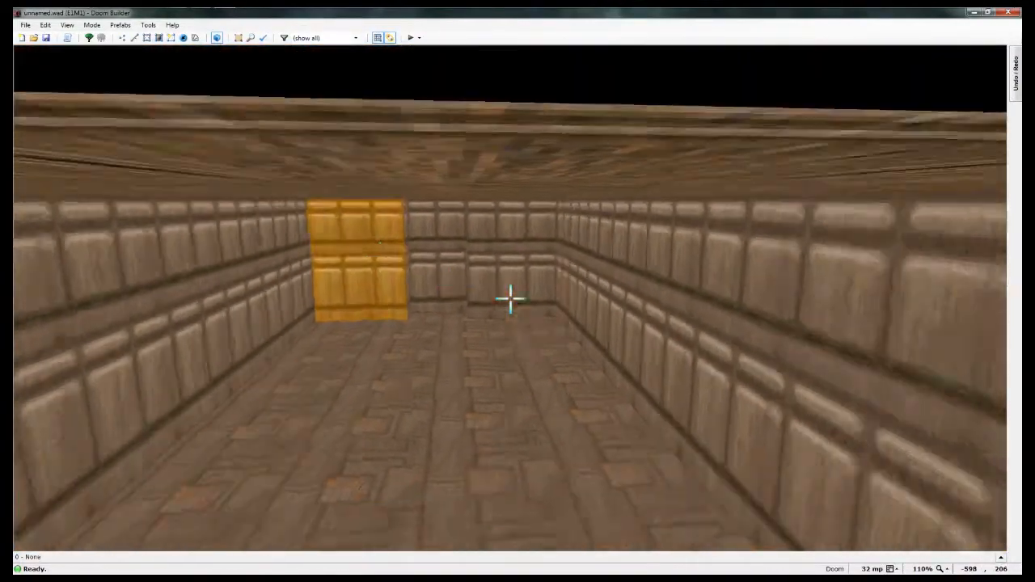
key("e")
key("e")
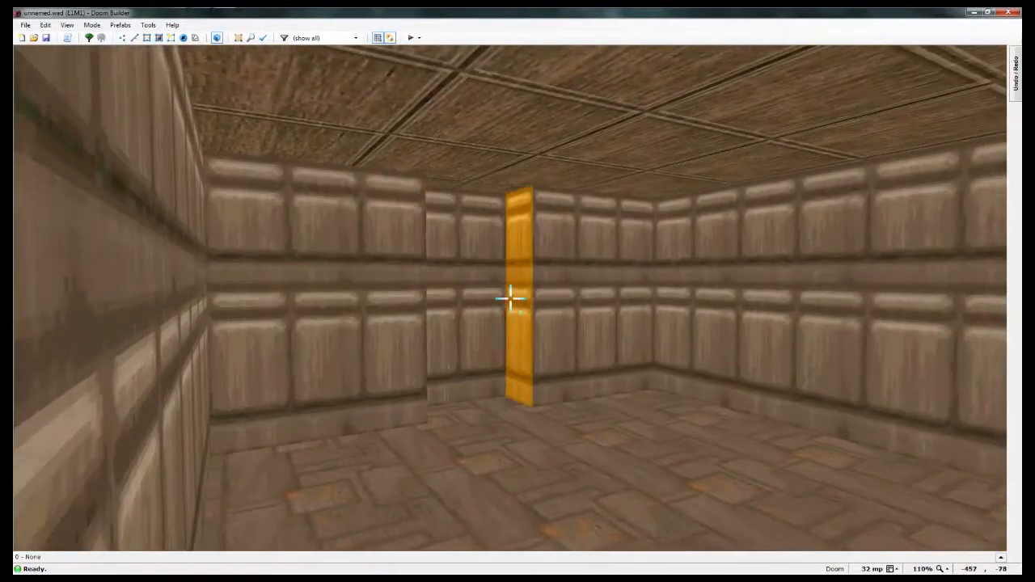
key("w")
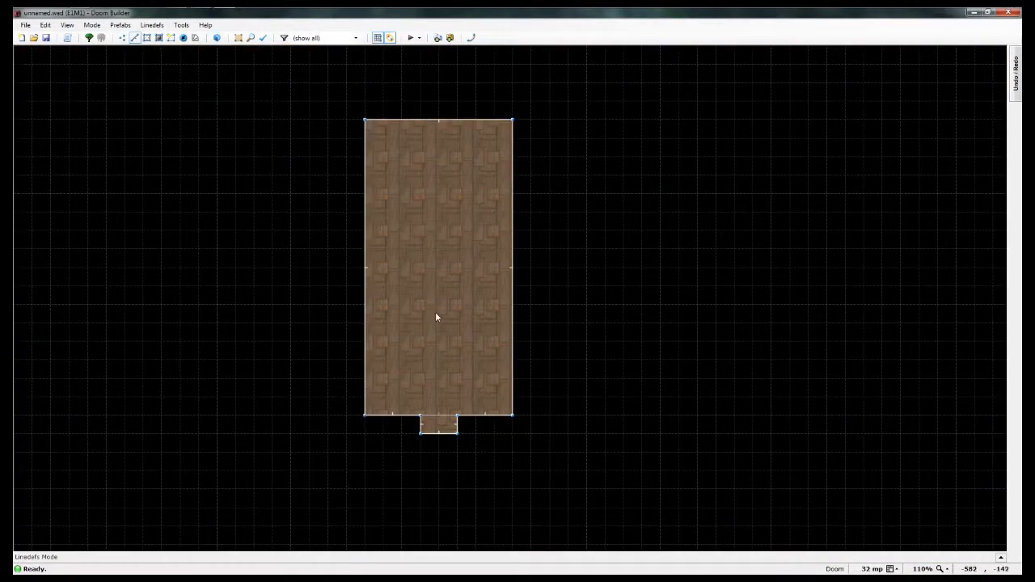
scroll(435, 313, "down", 2)
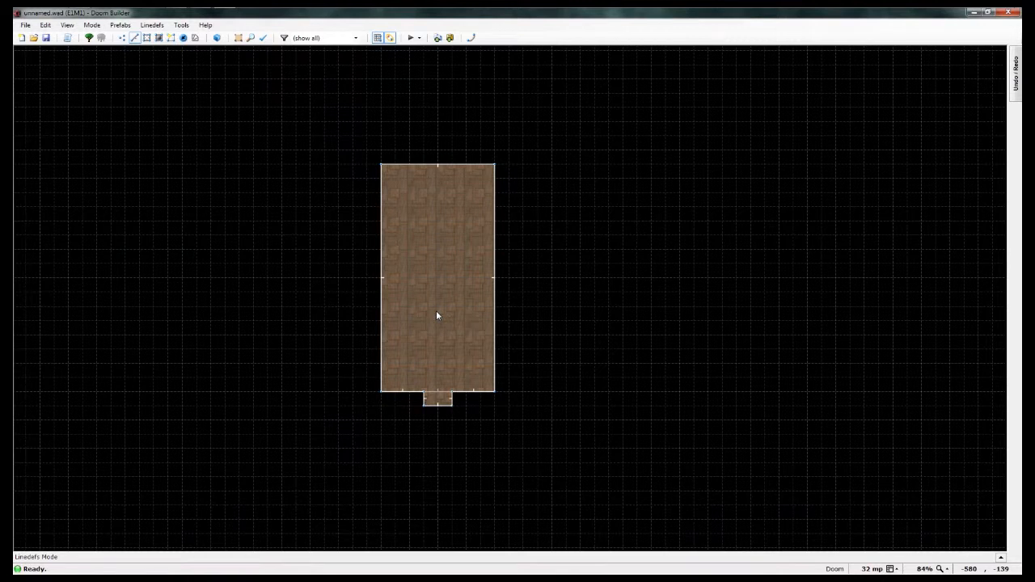
key("alt+Tab")
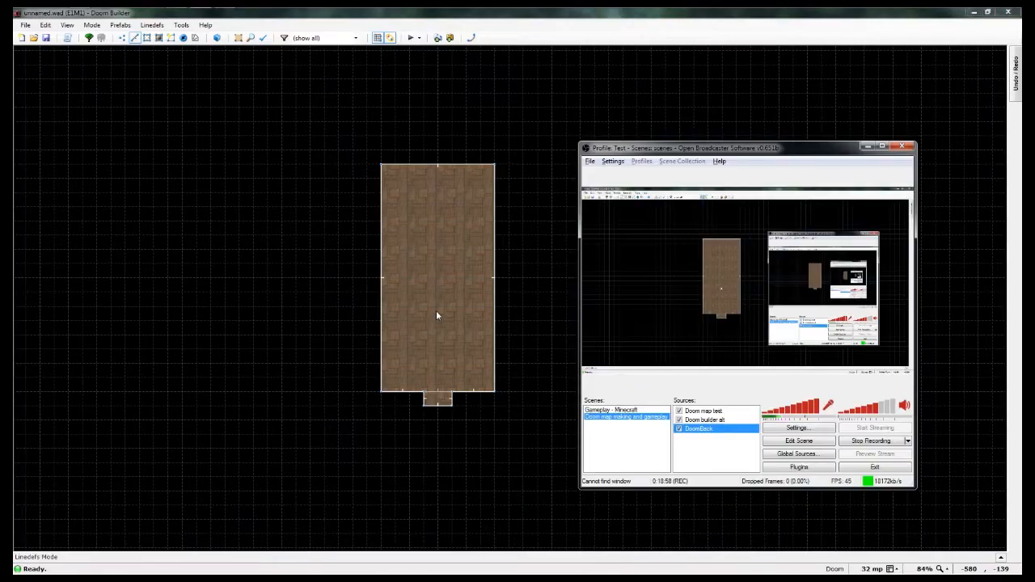